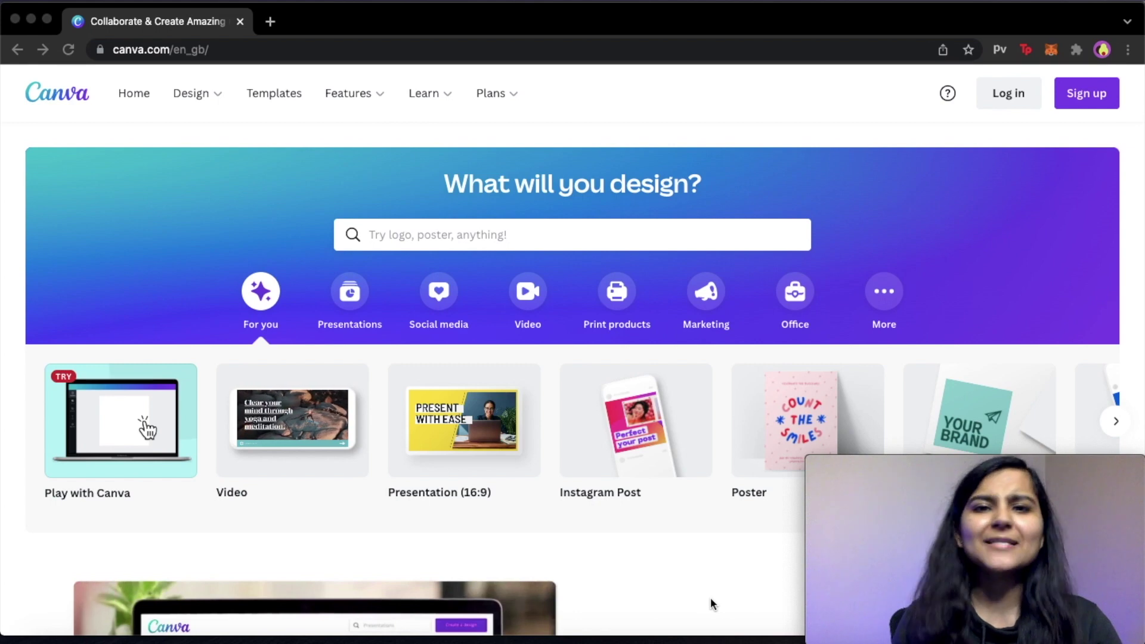
Search for 'you' and start a new YouTube Thumbnail design.
left_click(414, 237)
type("you")
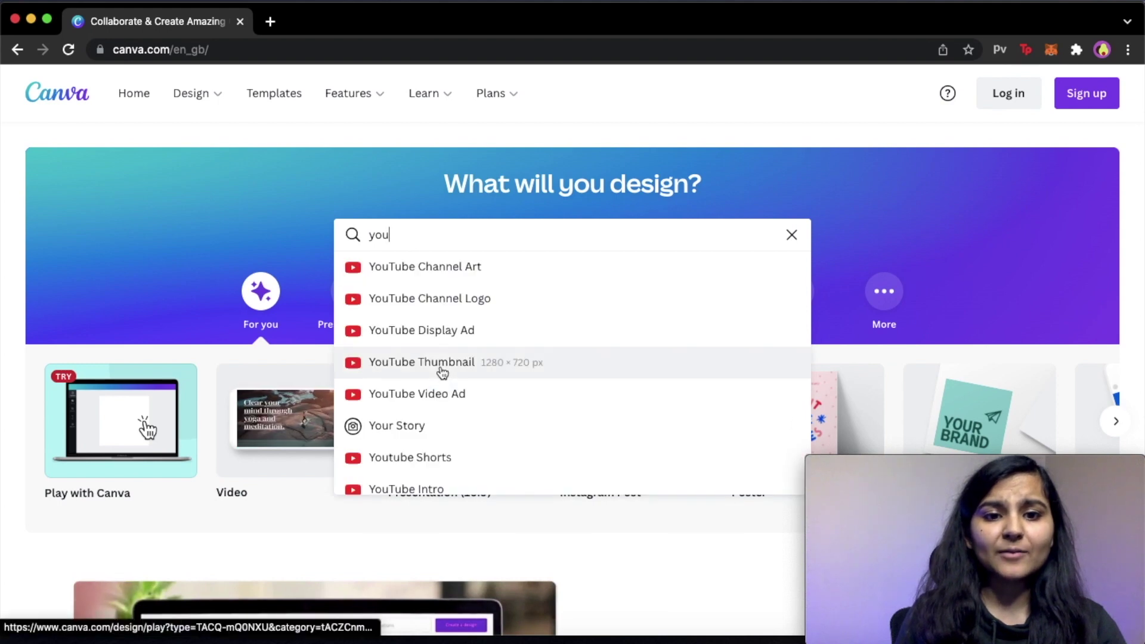
left_click(441, 369)
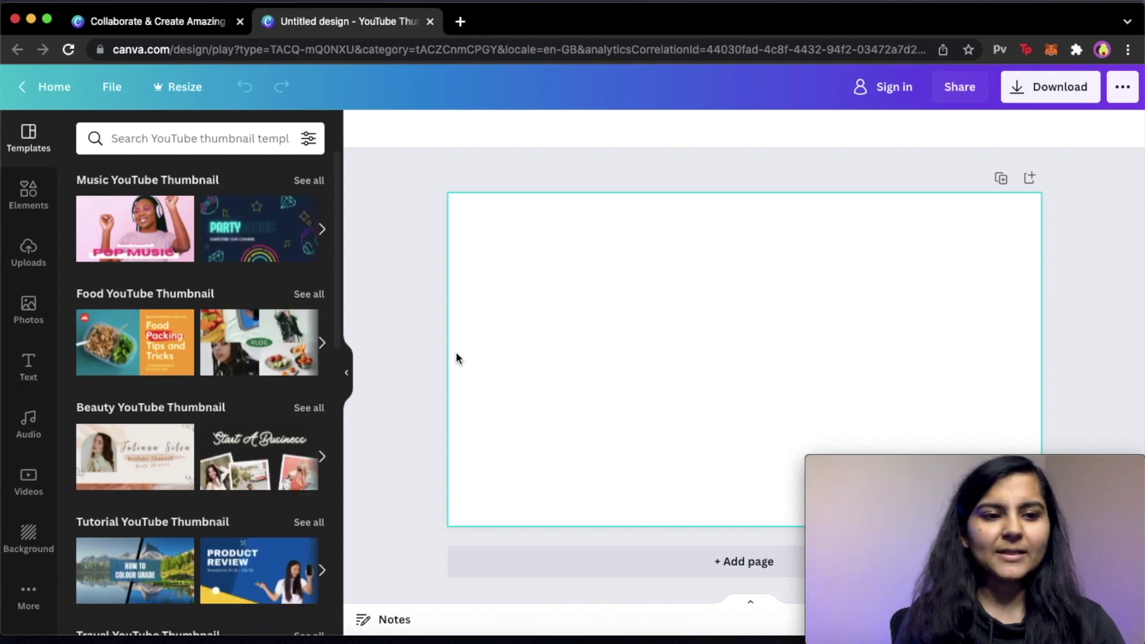
Add the CHEERS! neon text style, retype it as UNBLOCKING CHAIN at size 200, and move it higher.
left_click(28, 375)
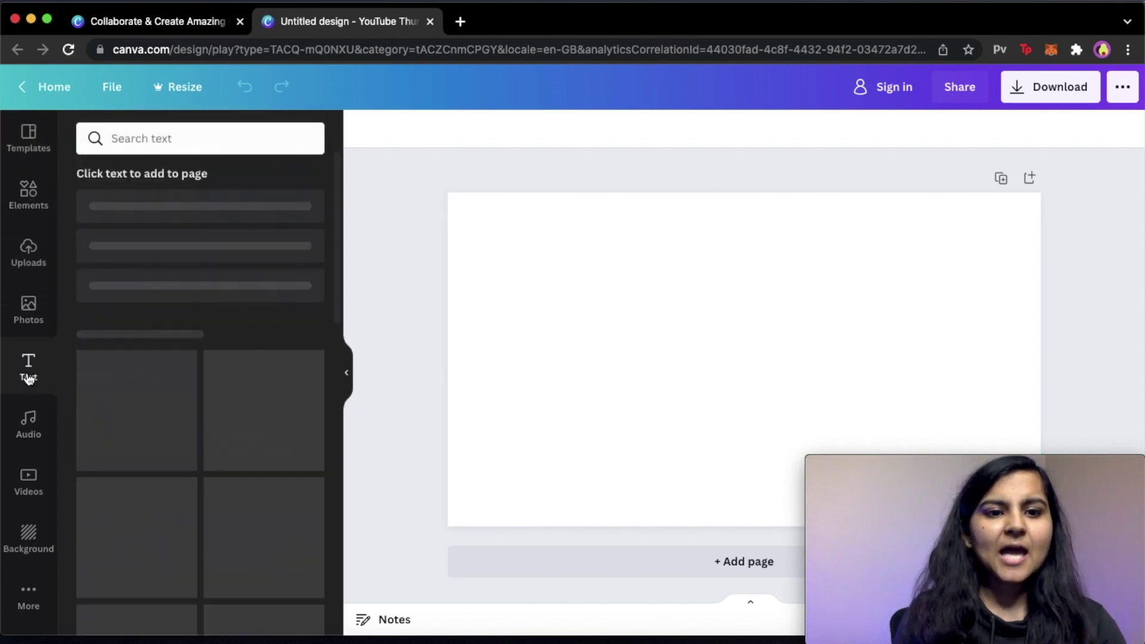
scroll(288, 384, "down", 10)
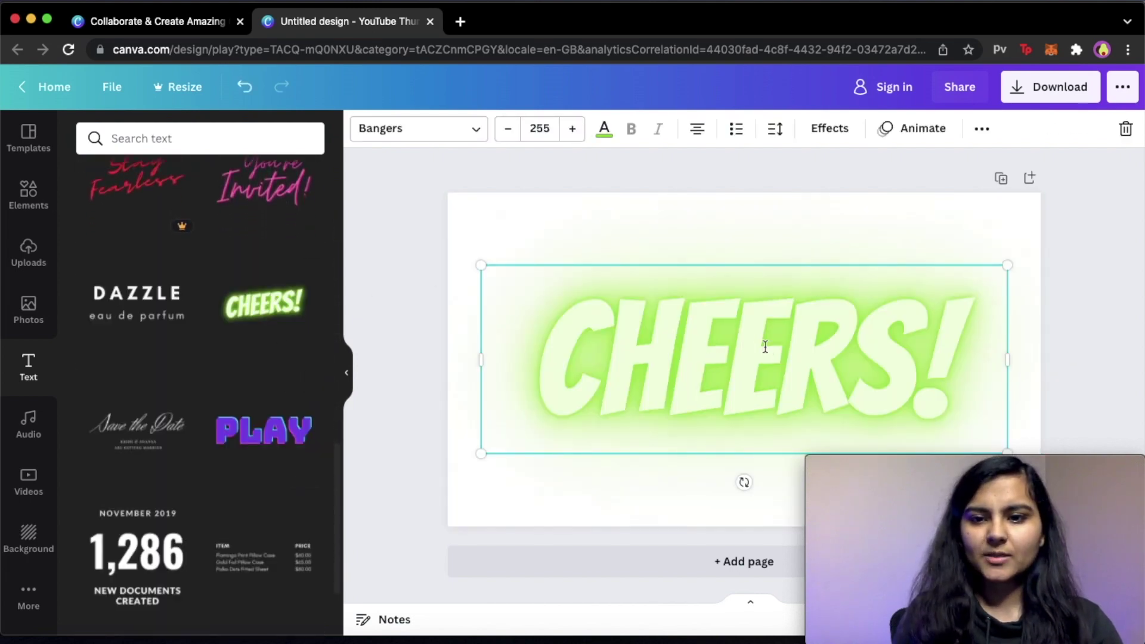
double_click(764, 346)
type("UNB")
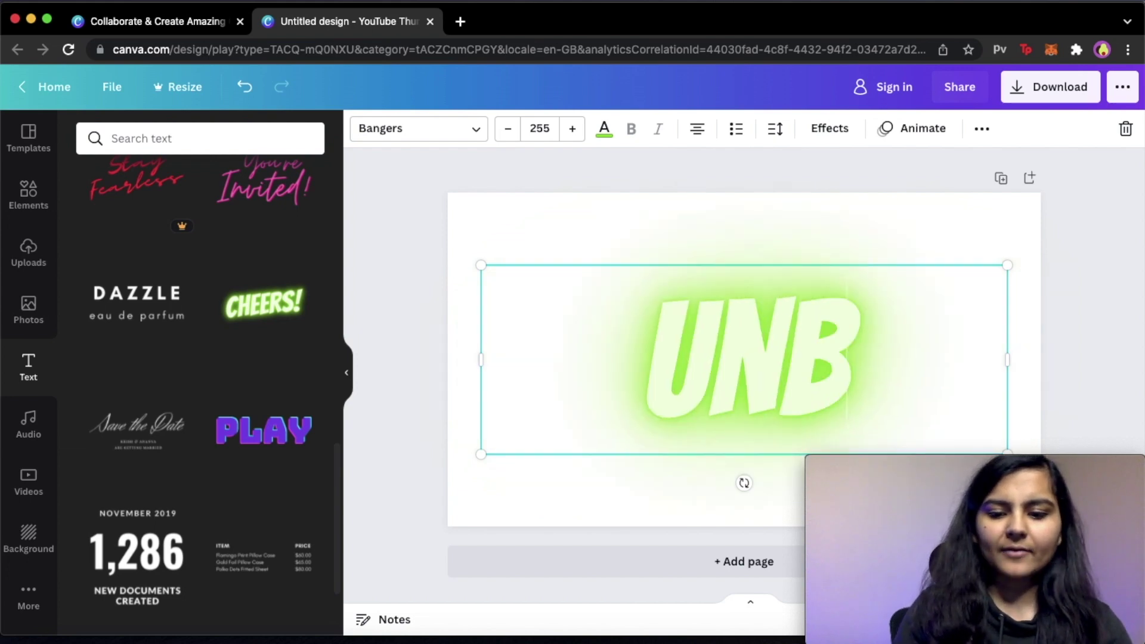
type("LOCKING CHAIN")
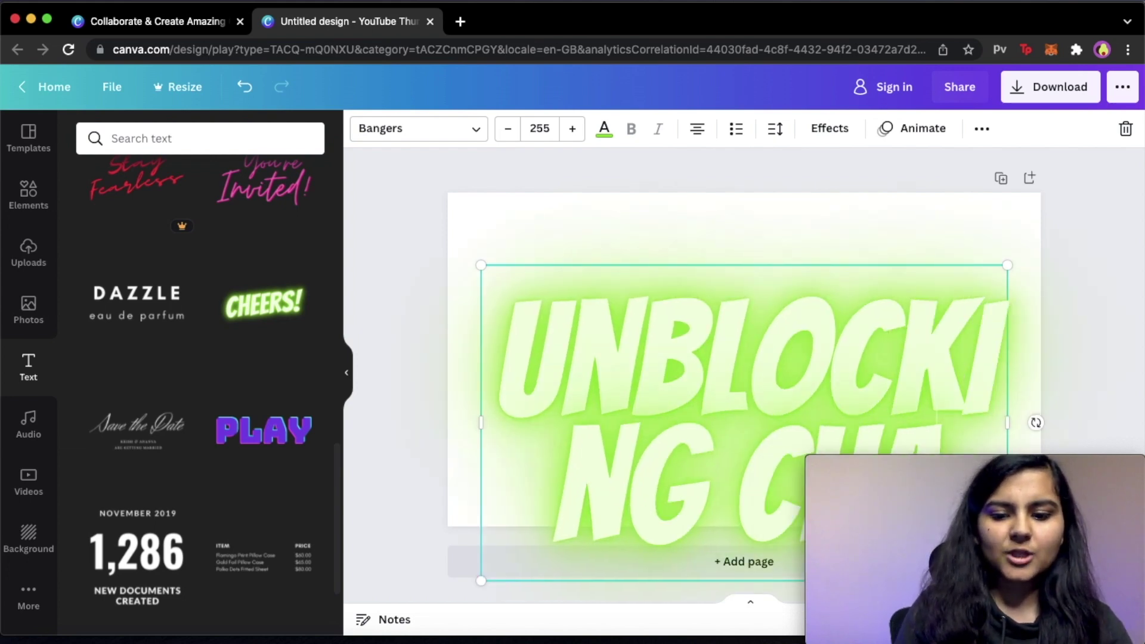
left_click(541, 125)
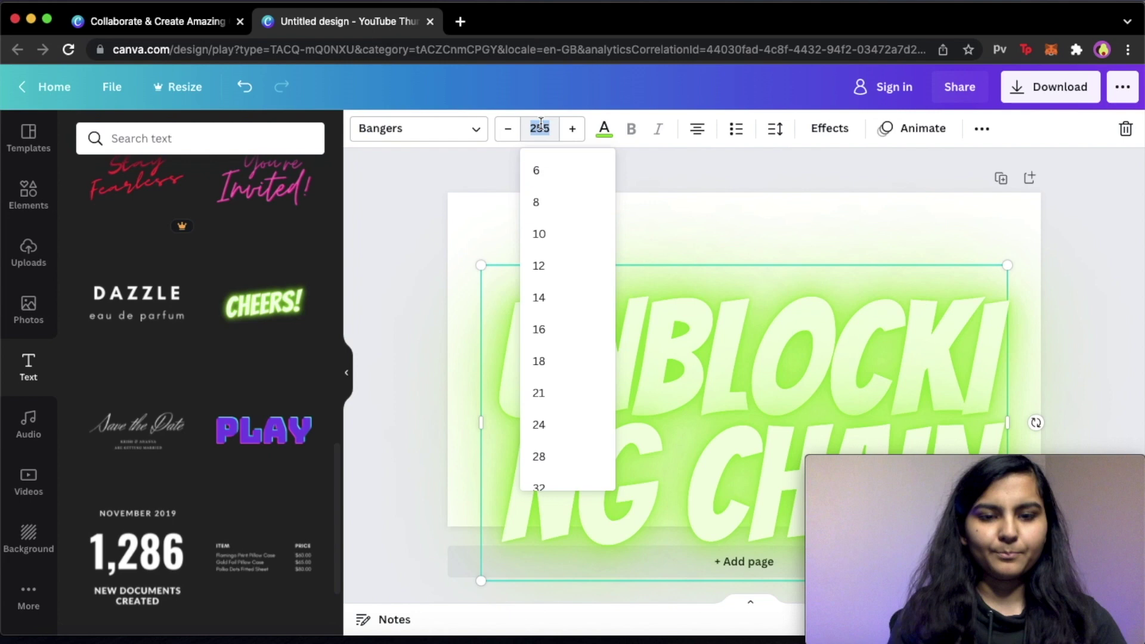
type("200")
key("Return")
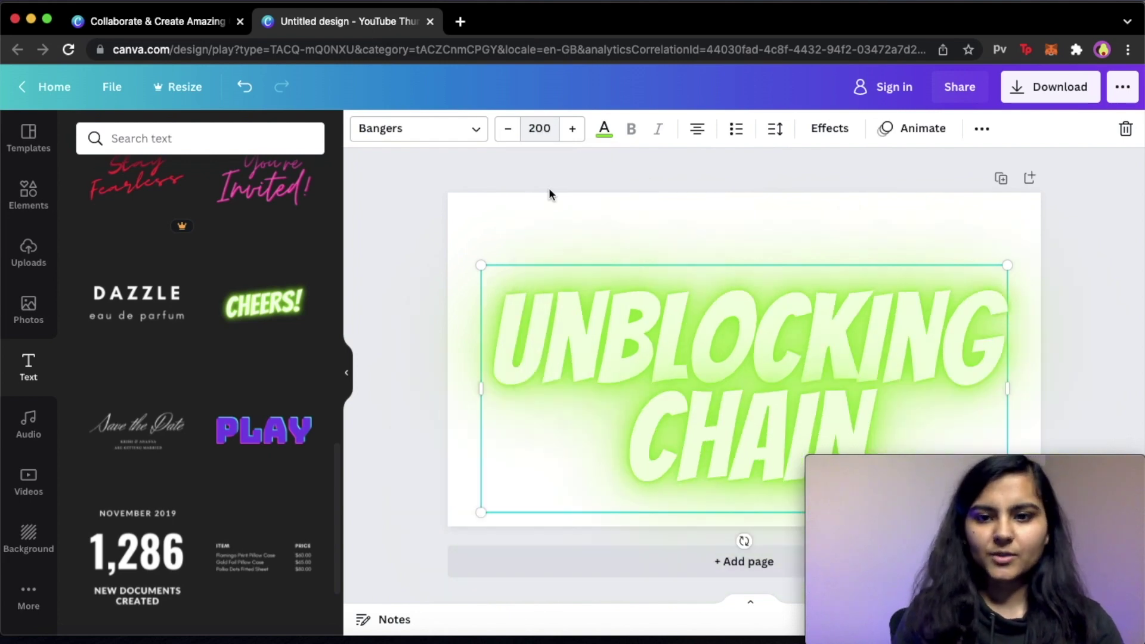
left_click_drag(618, 265, 616, 236)
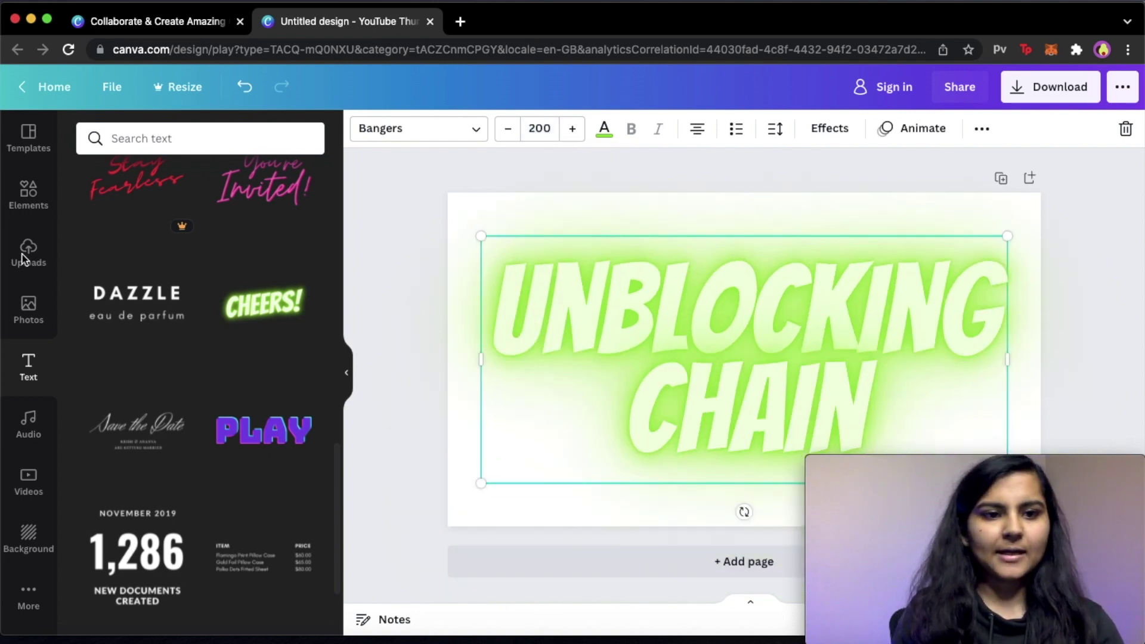
Make the thumbnail background solid black and download the design.
left_click(29, 531)
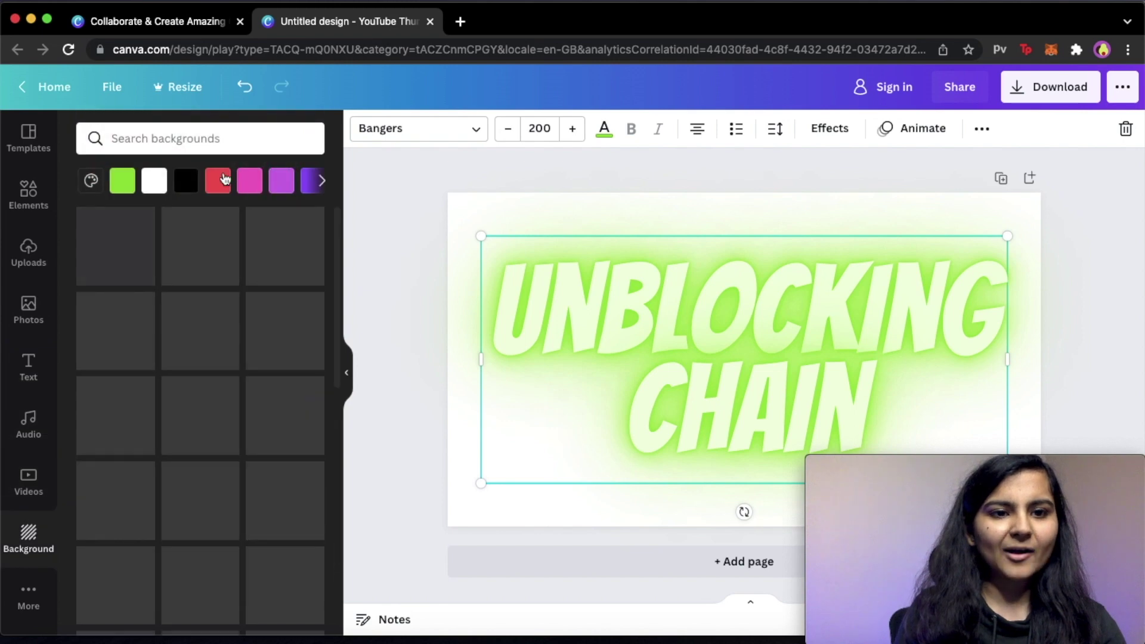
left_click(188, 180)
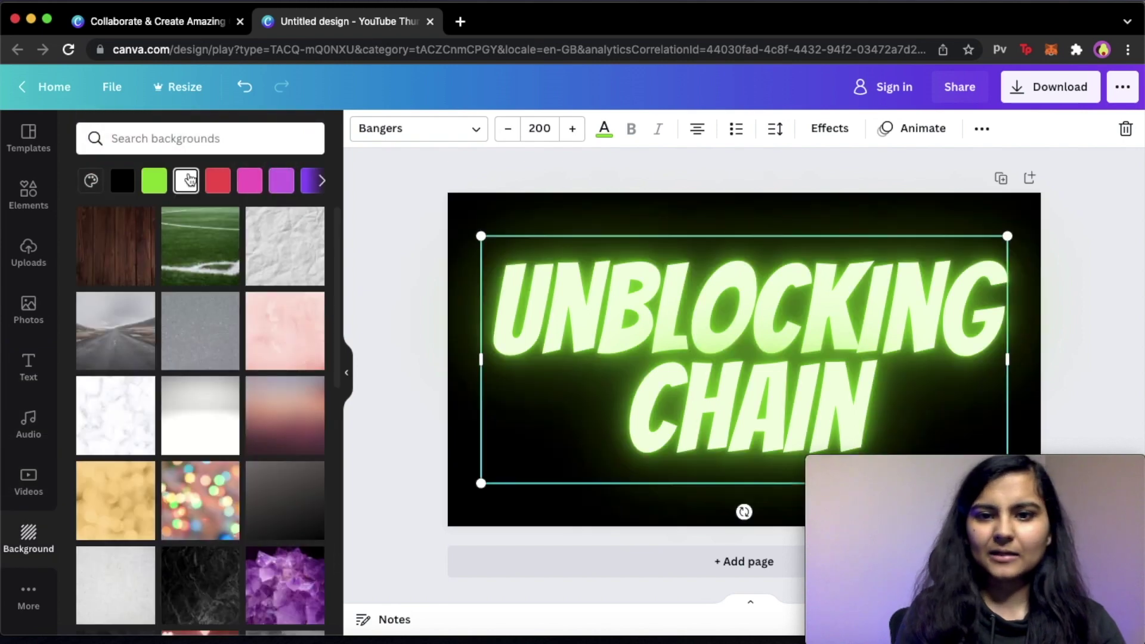
left_click(559, 208)
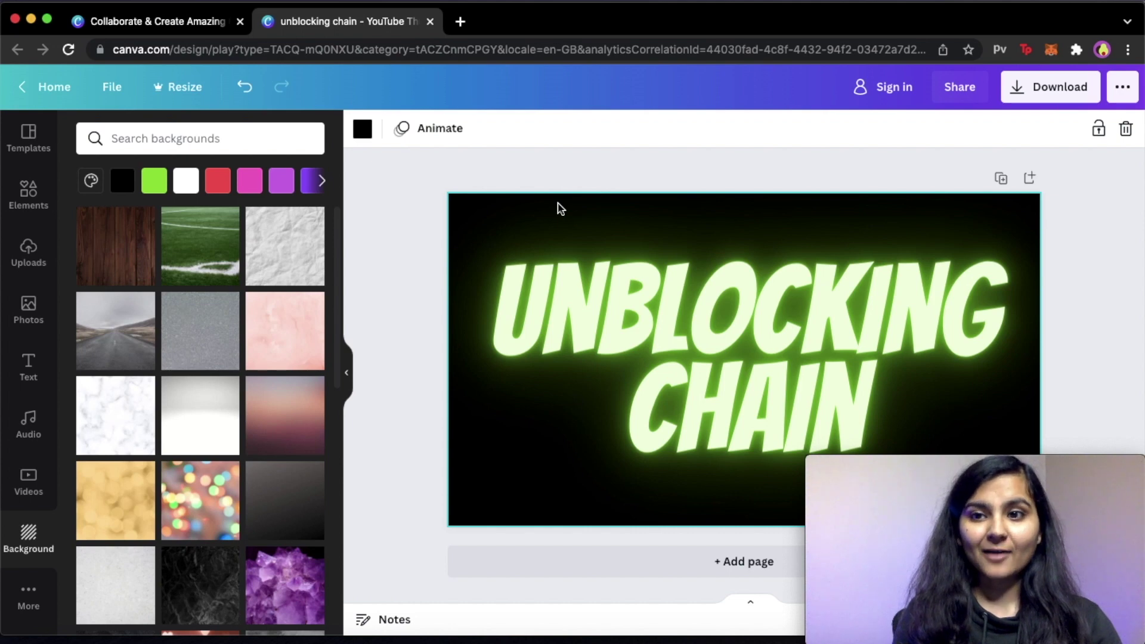
left_click(1064, 89)
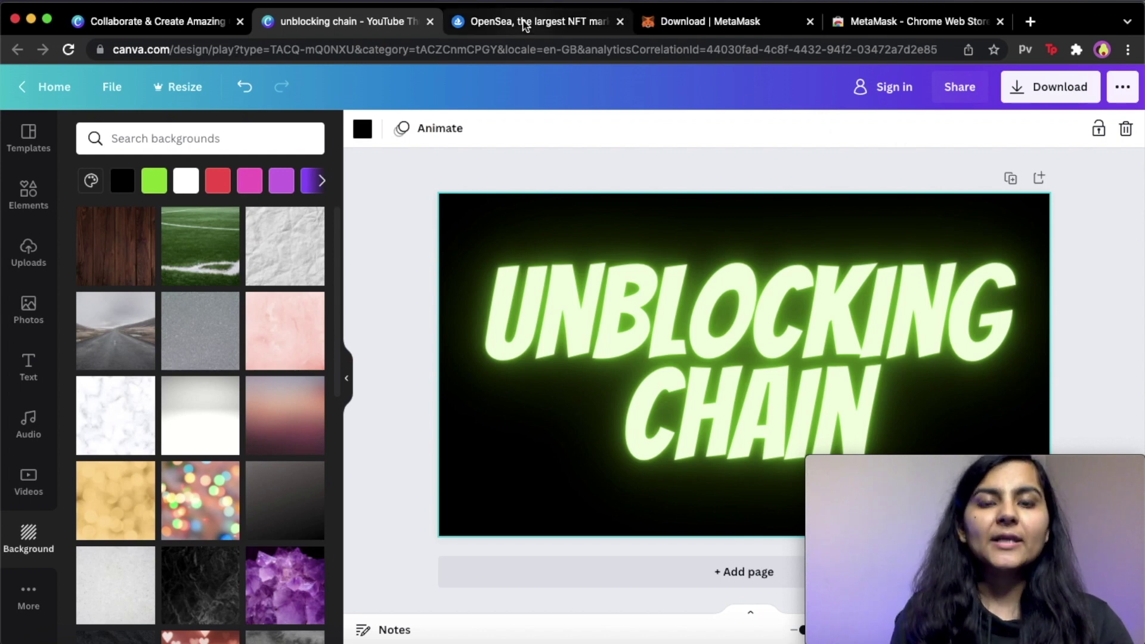
Switch to OpenSea and confirm the connected wallet's total balance is $0.00 USD.
left_click(525, 25)
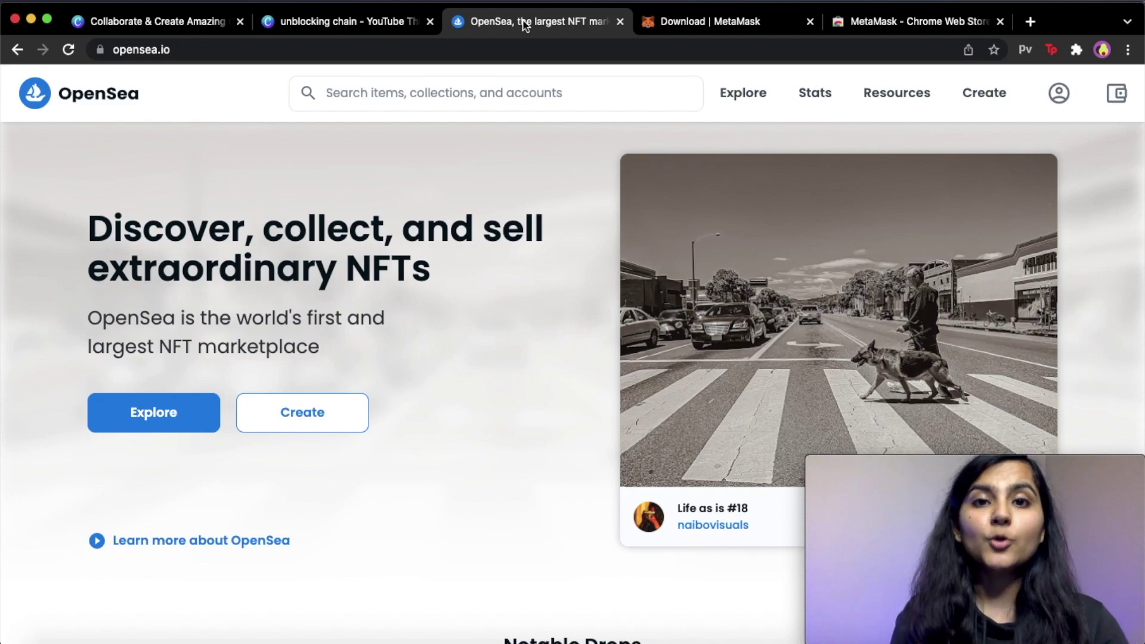
left_click(1115, 93)
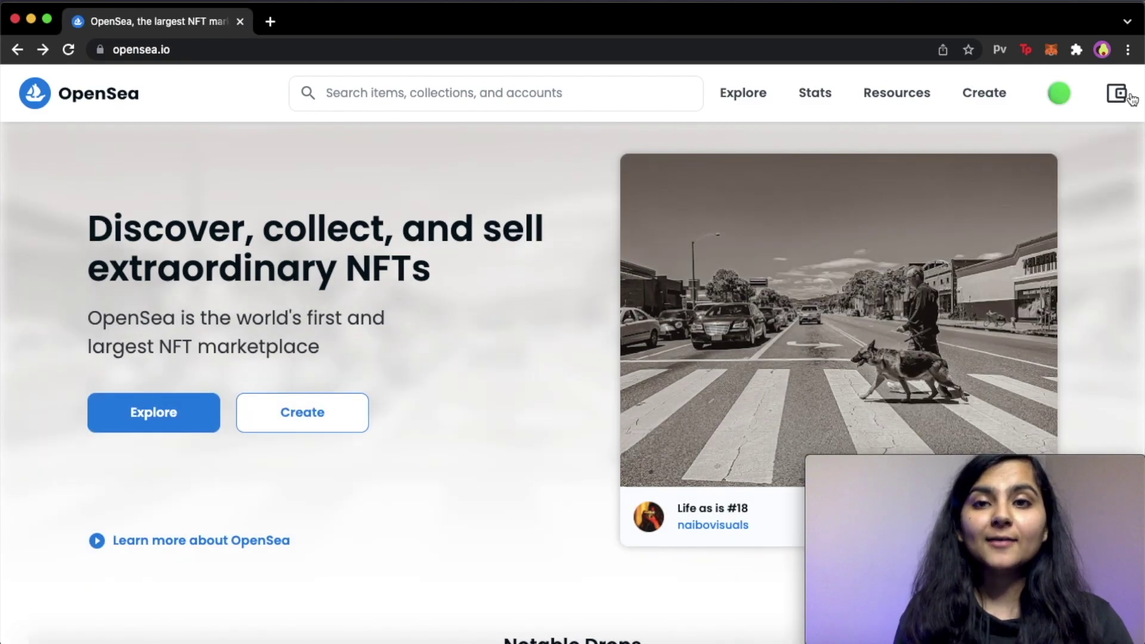
left_click(1129, 97)
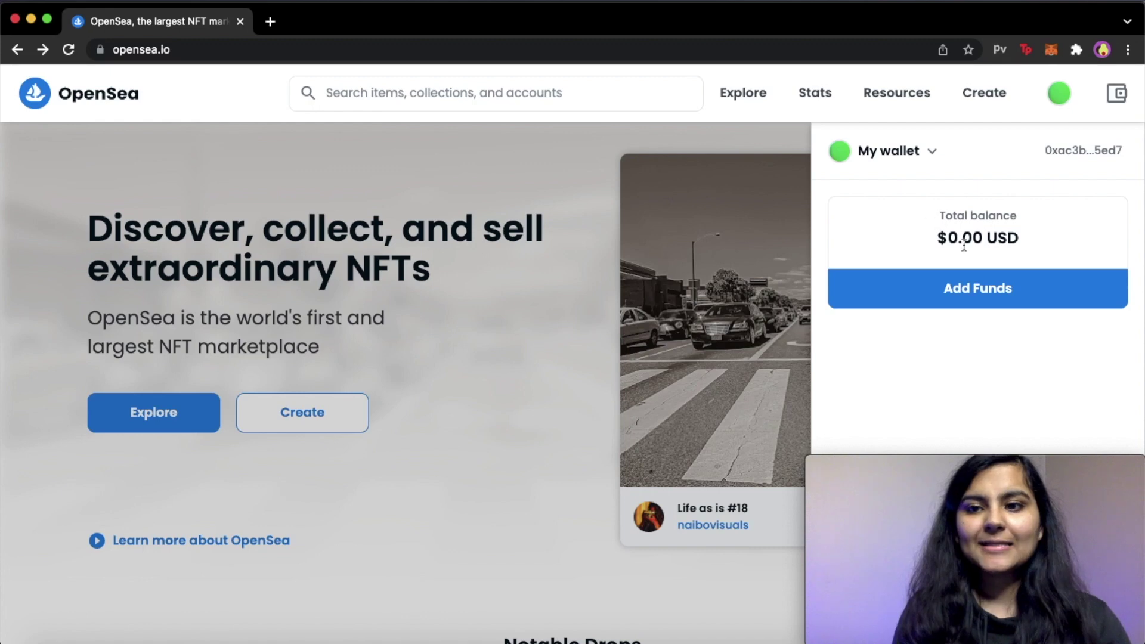
left_click(1126, 105)
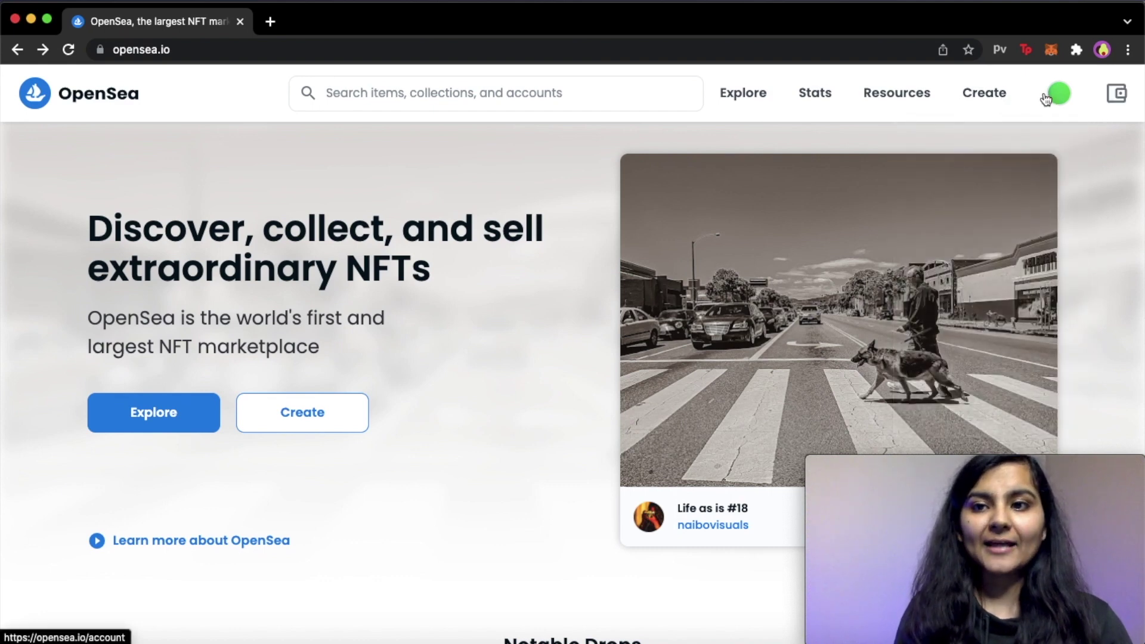
mouse_move(1060, 100)
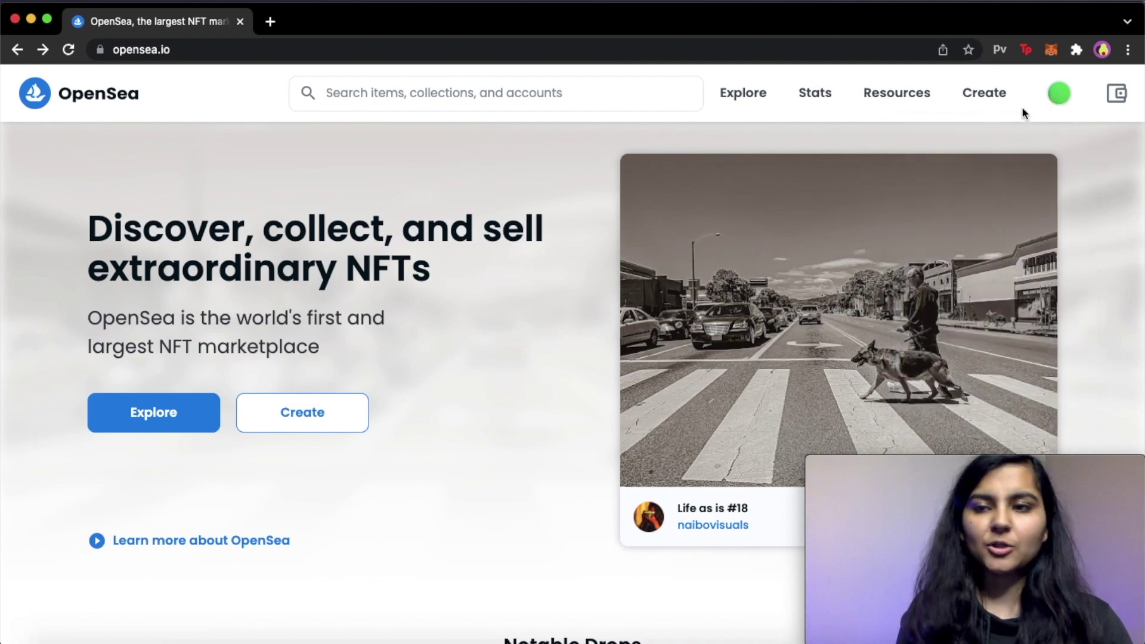
Open the Create New Item form and note the maximum file size.
left_click(982, 99)
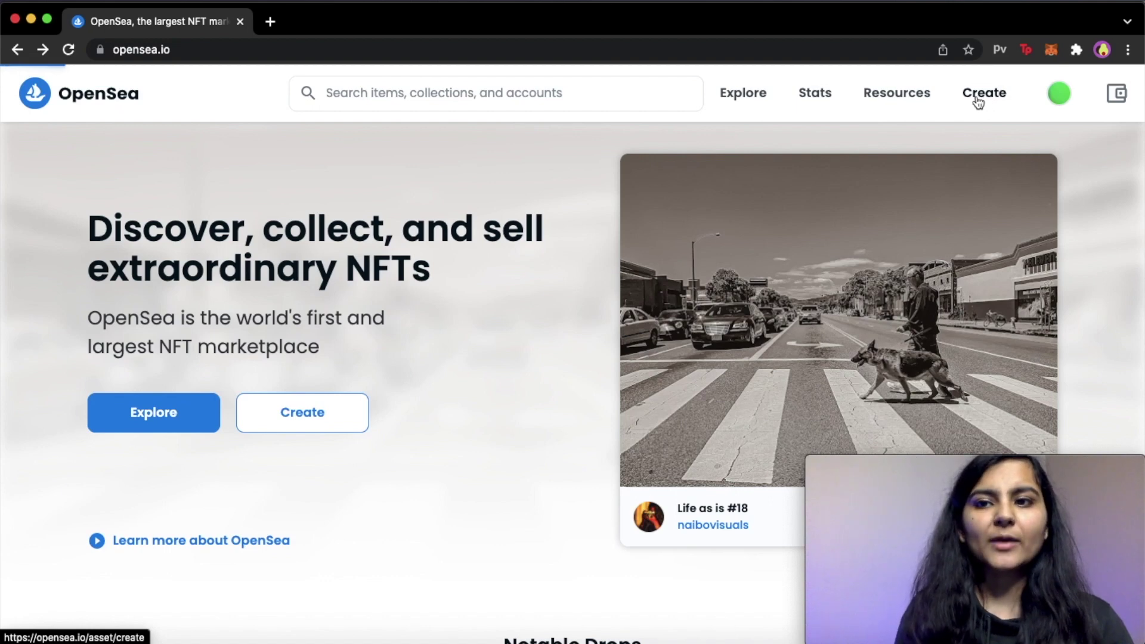
scroll(601, 323, "down", 1)
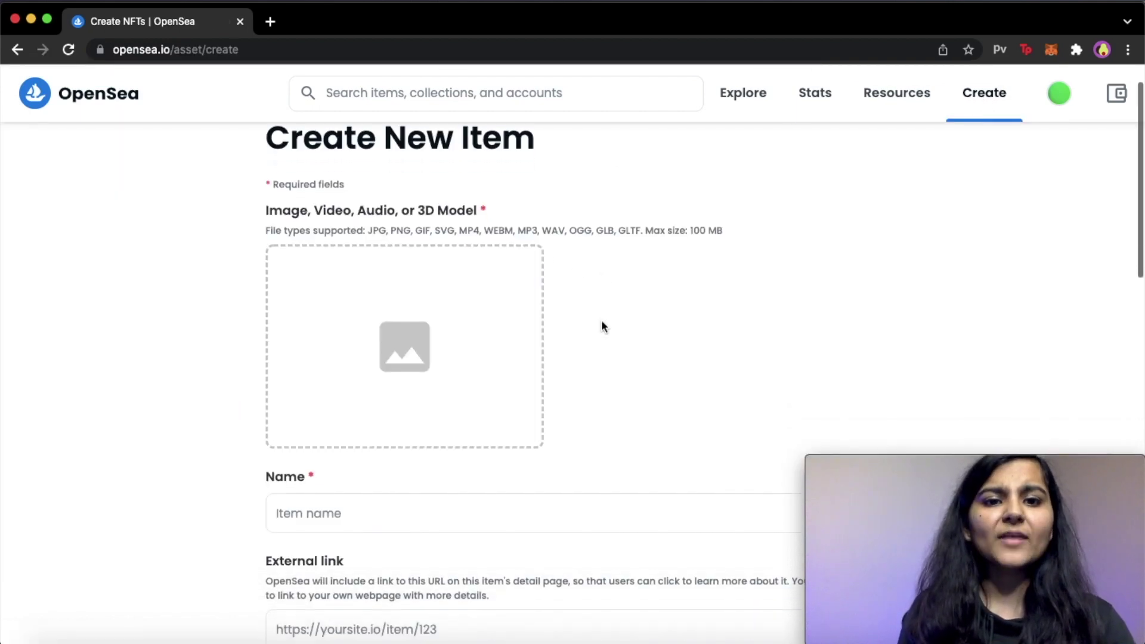
scroll(578, 257, "up", 1)
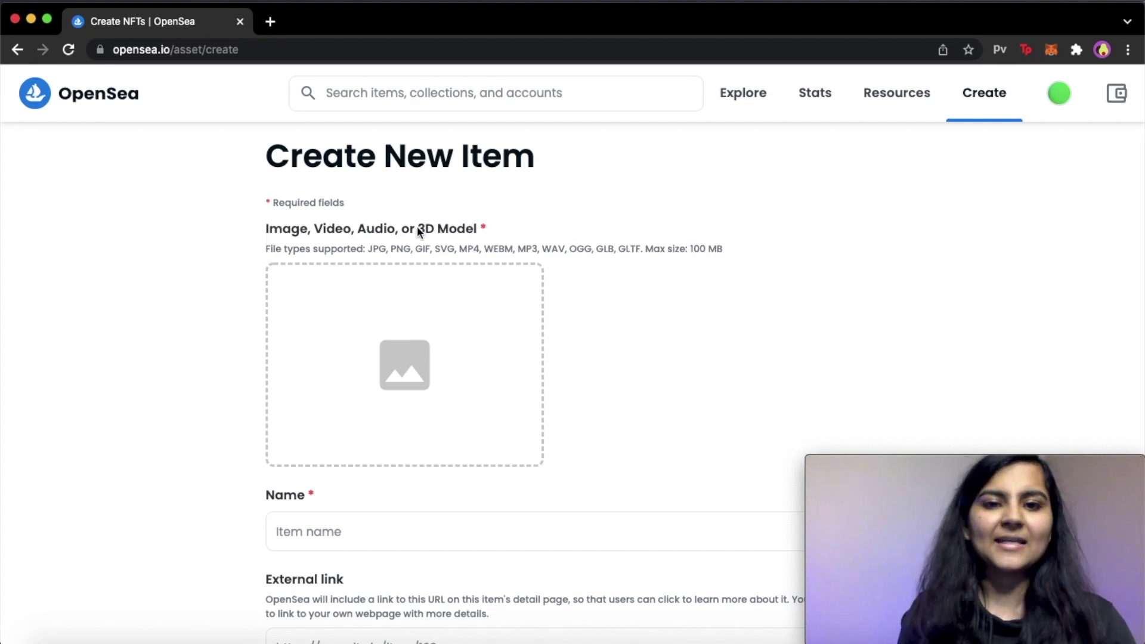
left_click_drag(646, 255, 720, 252)
left_click(714, 273)
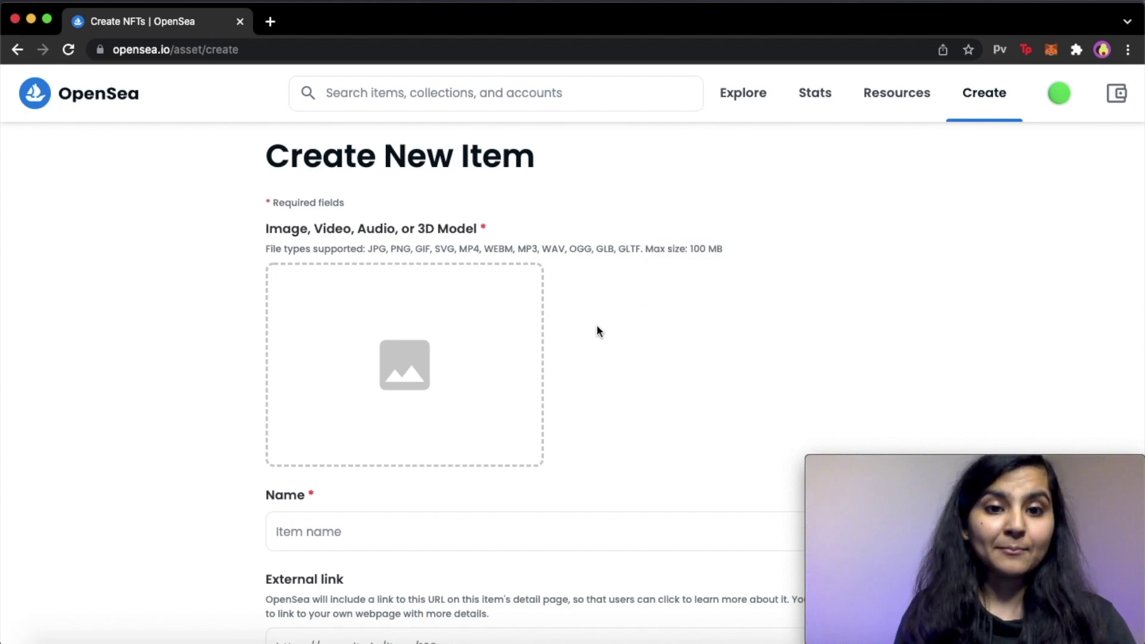
Upload unblocking chain.png from Downloads as the item's image.
left_click(440, 356)
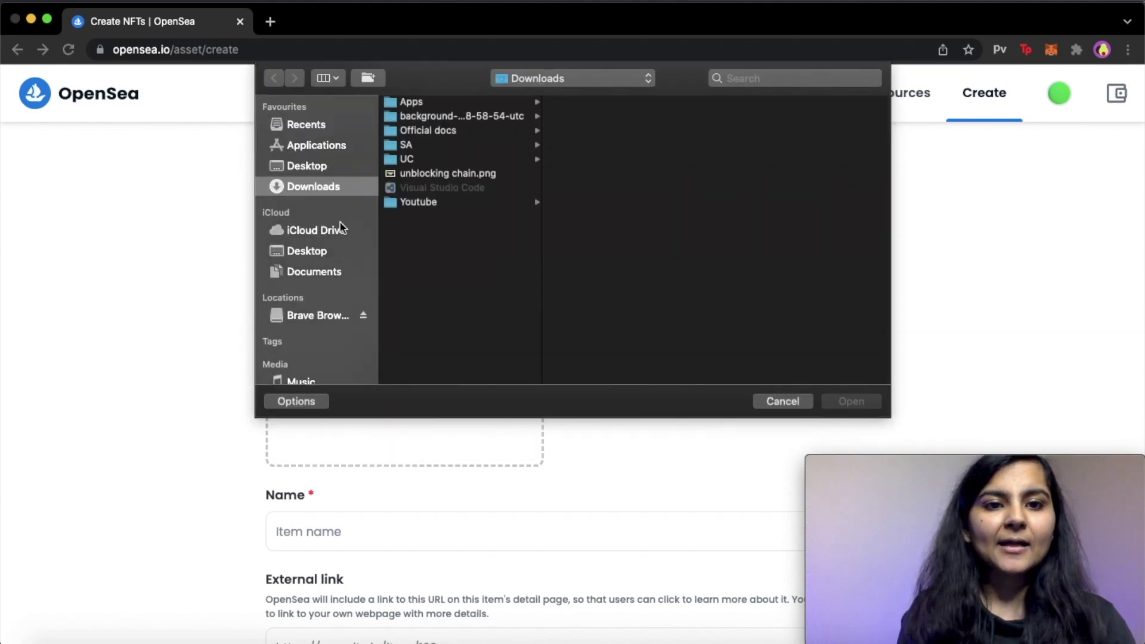
left_click(419, 178)
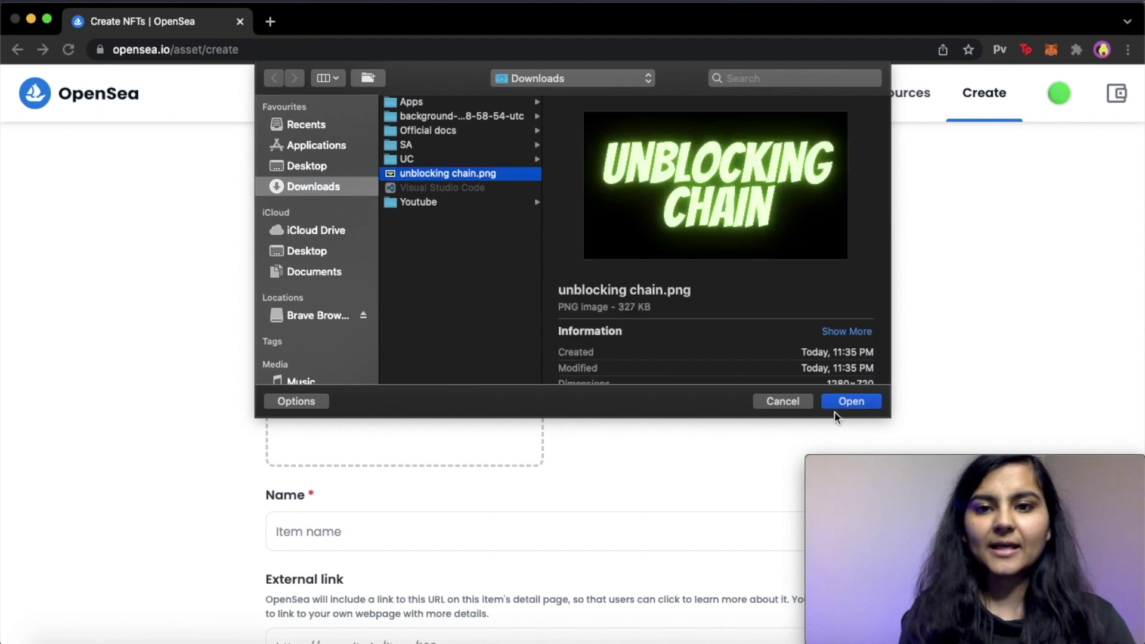
left_click(847, 400)
scroll(697, 450, "down", 3)
left_click(408, 384)
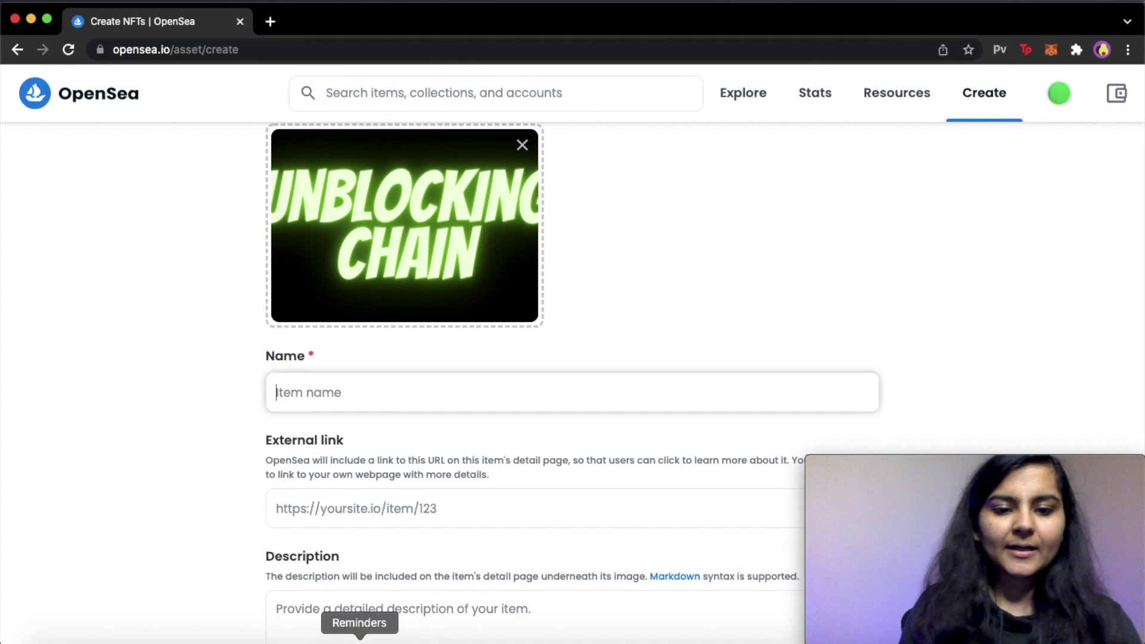
Paste the name 'Unblocking Chain Neon Text Logo' from the notes into the Name field.
left_click(402, 633)
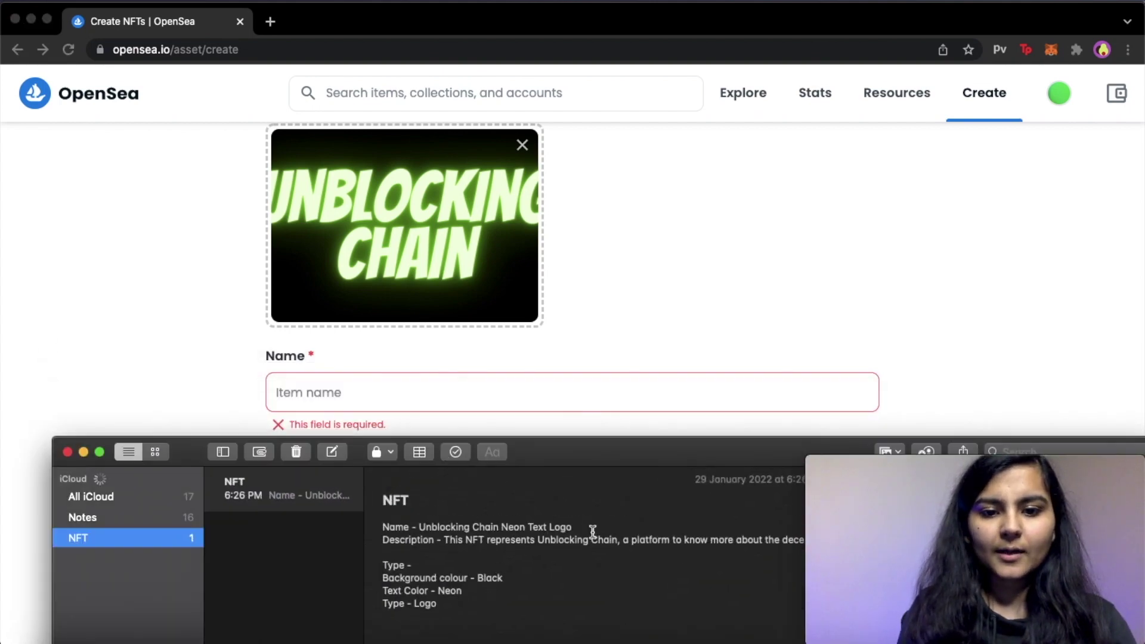
left_click_drag(590, 530, 420, 530)
key("super+c")
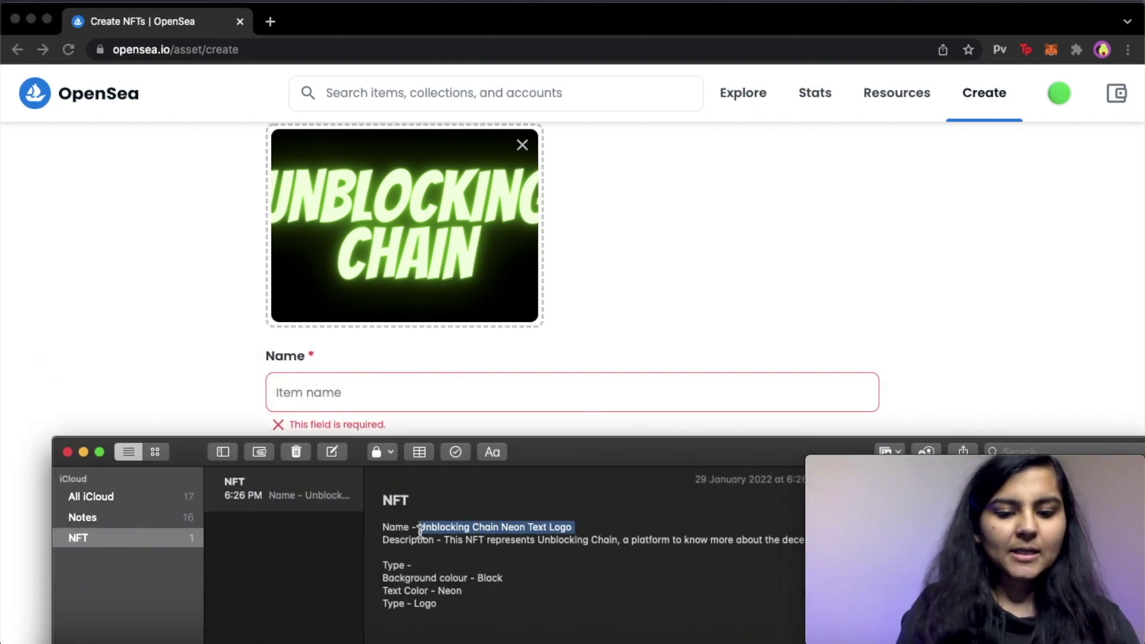
left_click(343, 394)
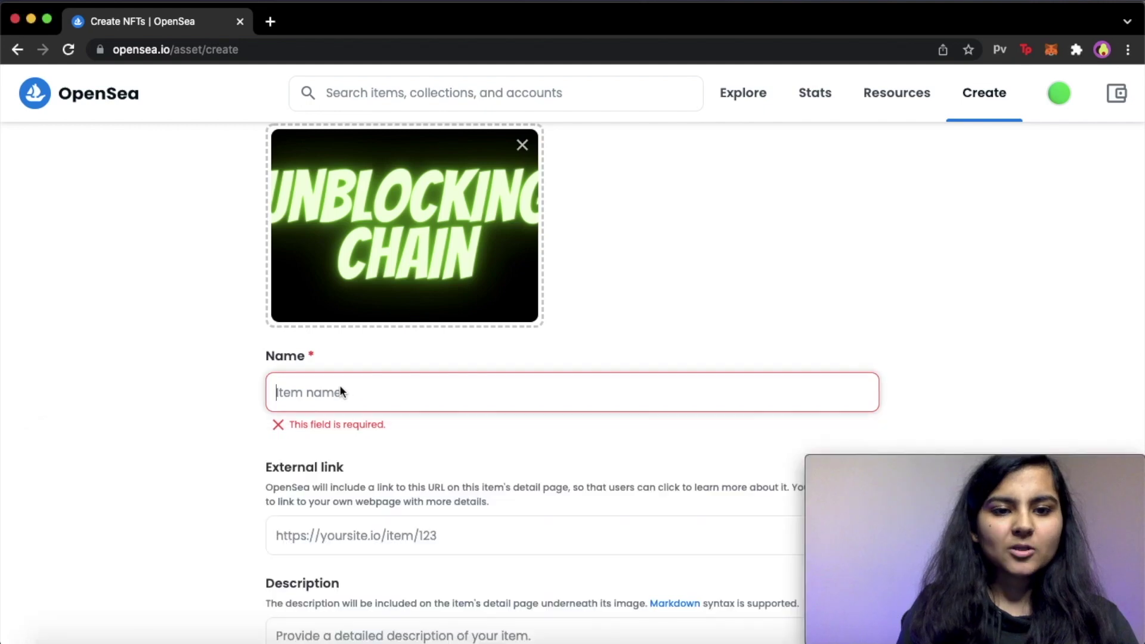
key("super+v")
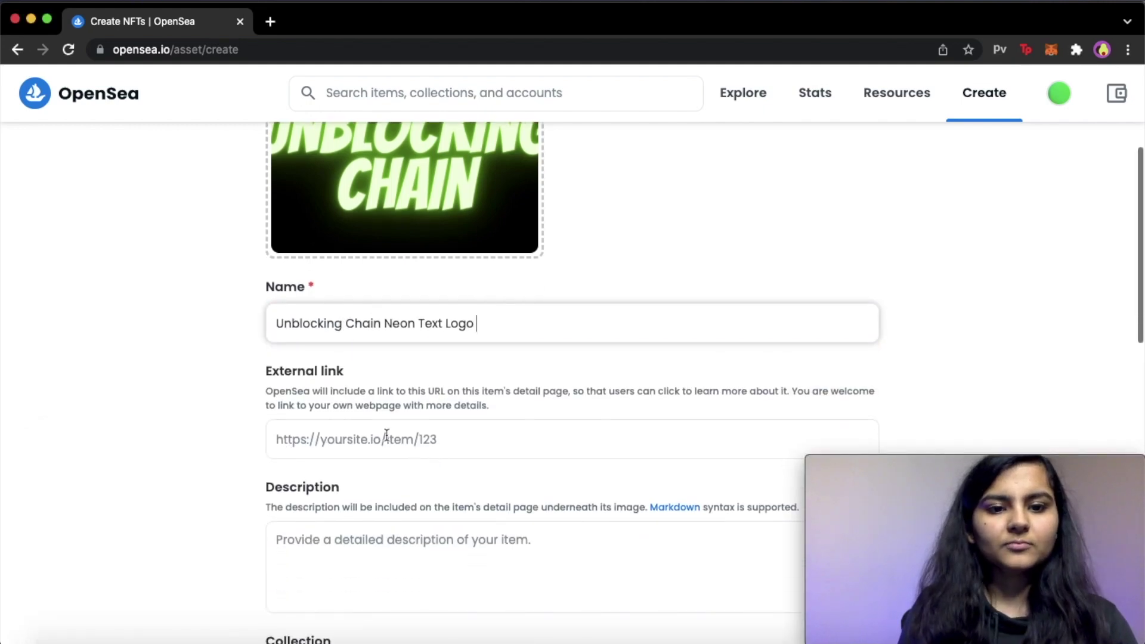
left_click(387, 436)
scroll(375, 439, "down", 2)
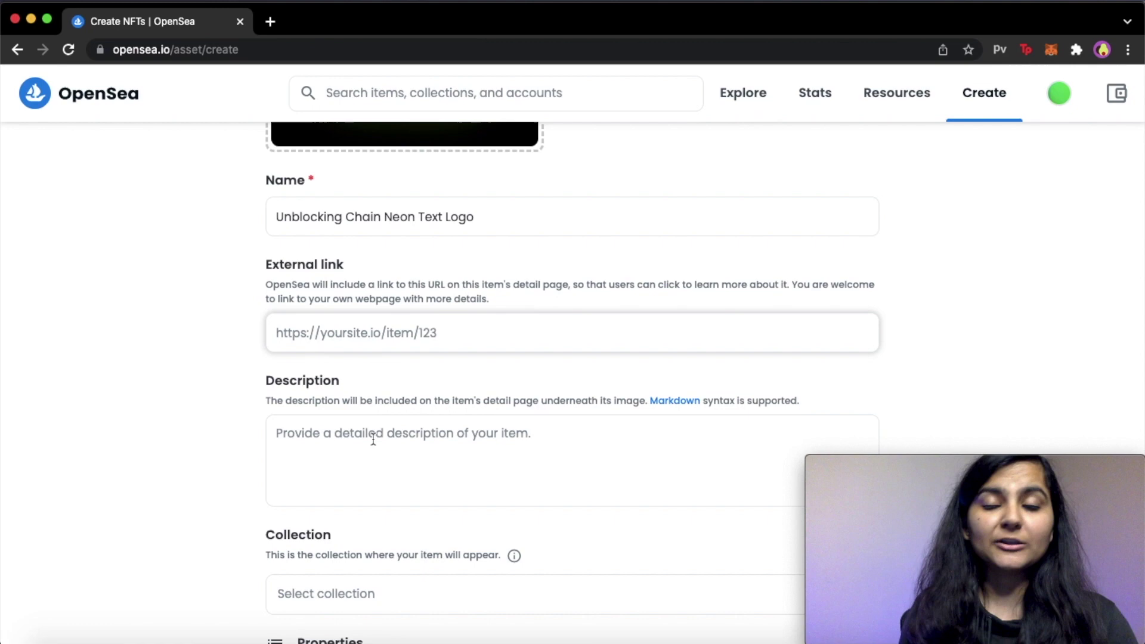
scroll(436, 326, "down", 2)
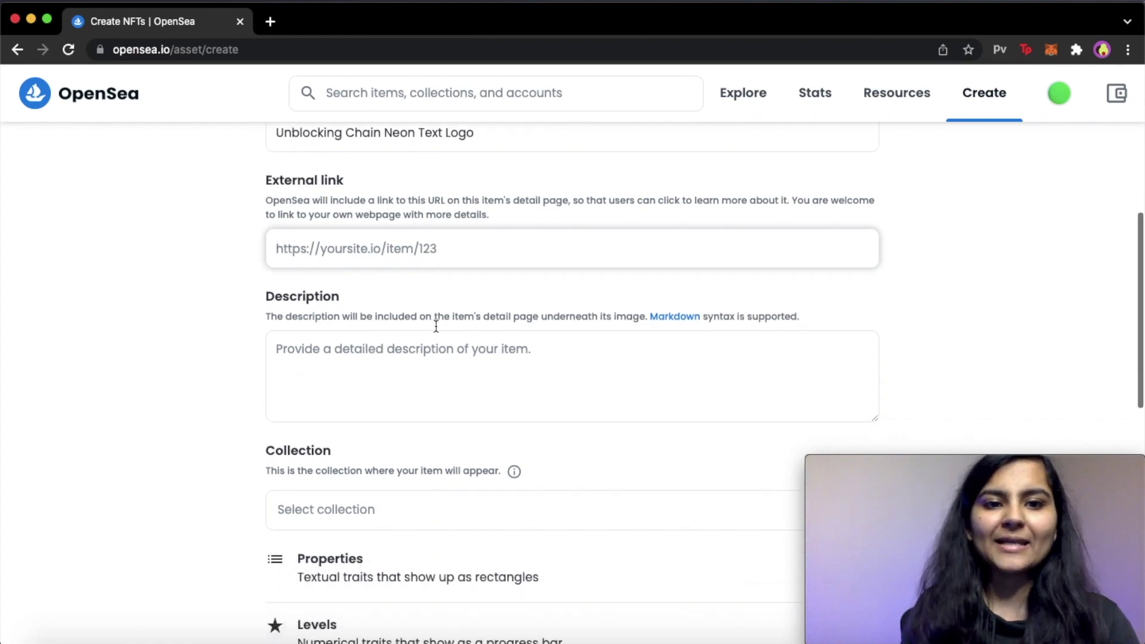
Copy the Unblocking Chain description from the notes and paste it into Description.
left_click(387, 356)
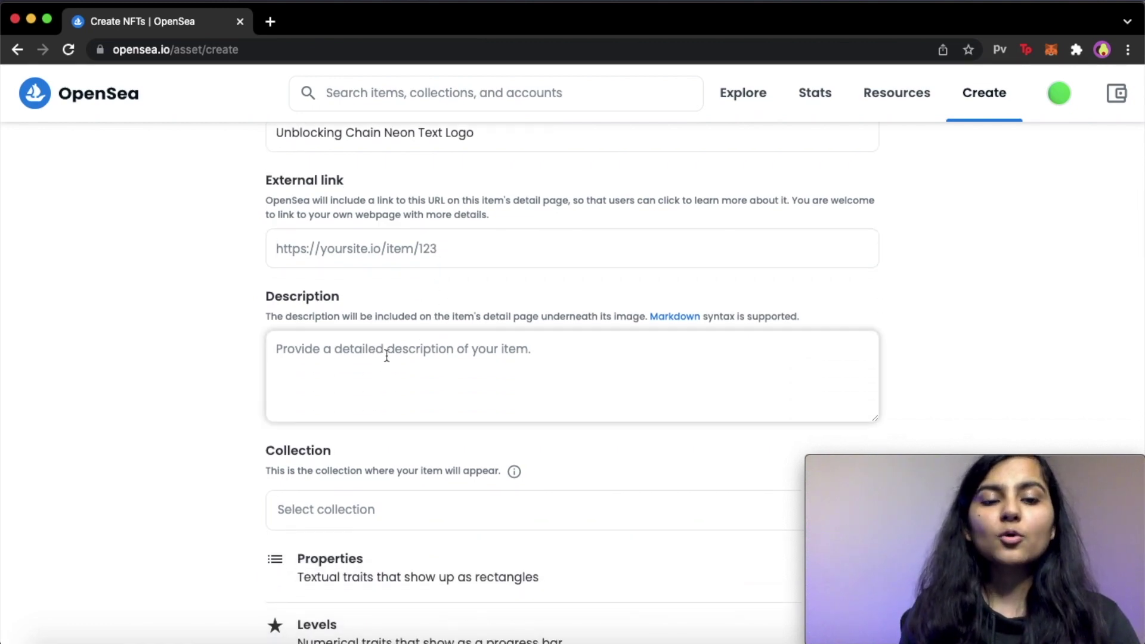
left_click(417, 633)
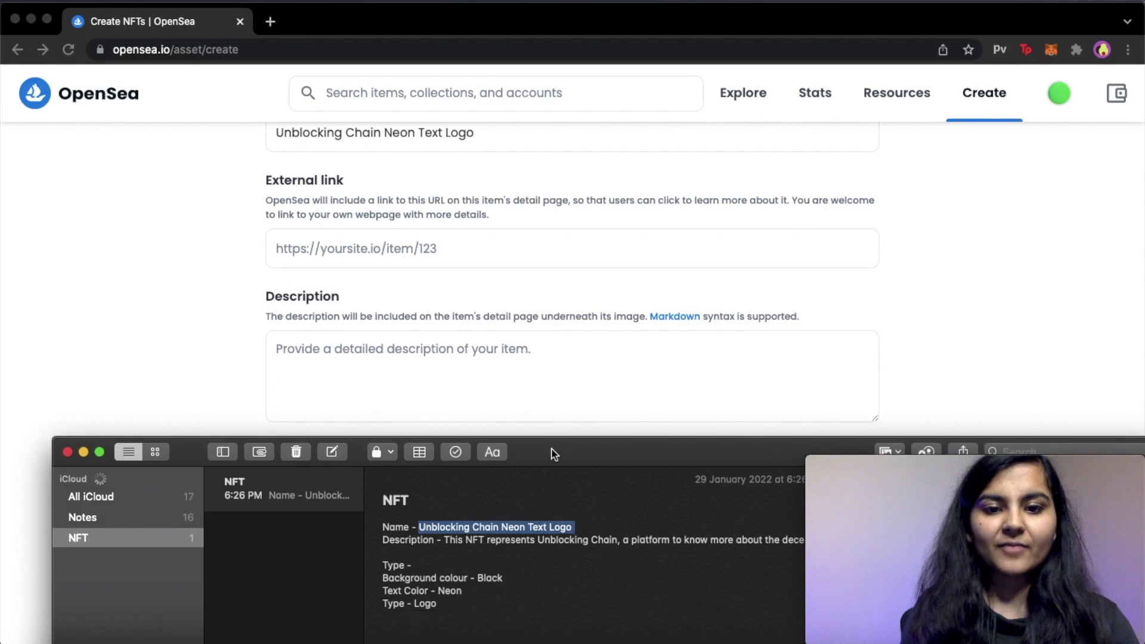
left_click_drag(554, 454, 450, 375)
left_click_drag(774, 462, 280, 450)
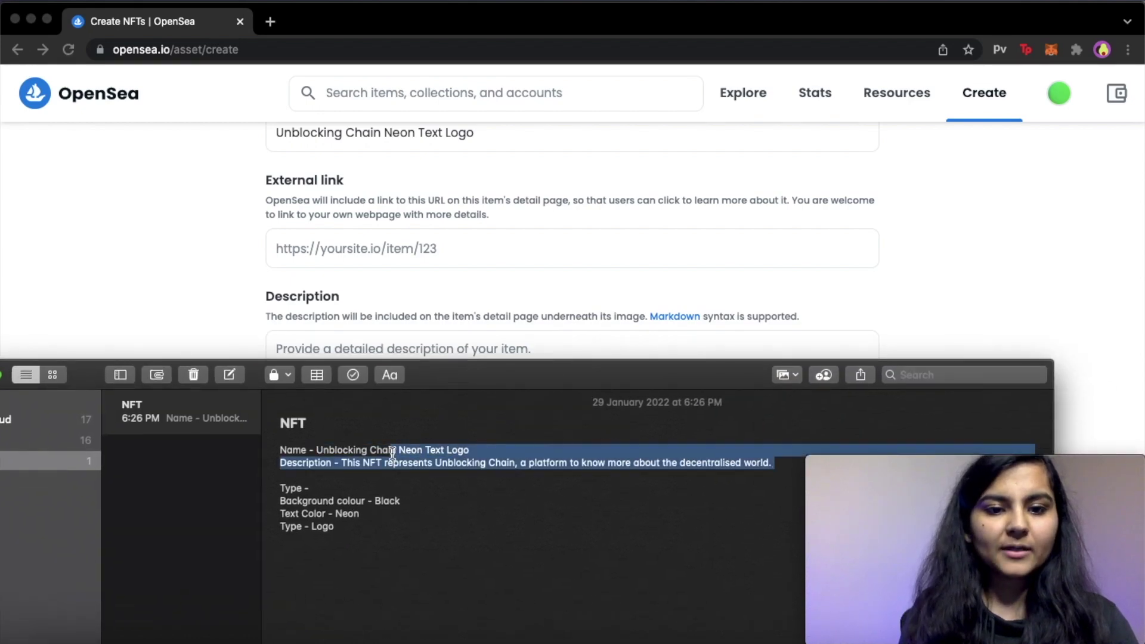
left_click_drag(392, 453, 344, 465)
key("super+c")
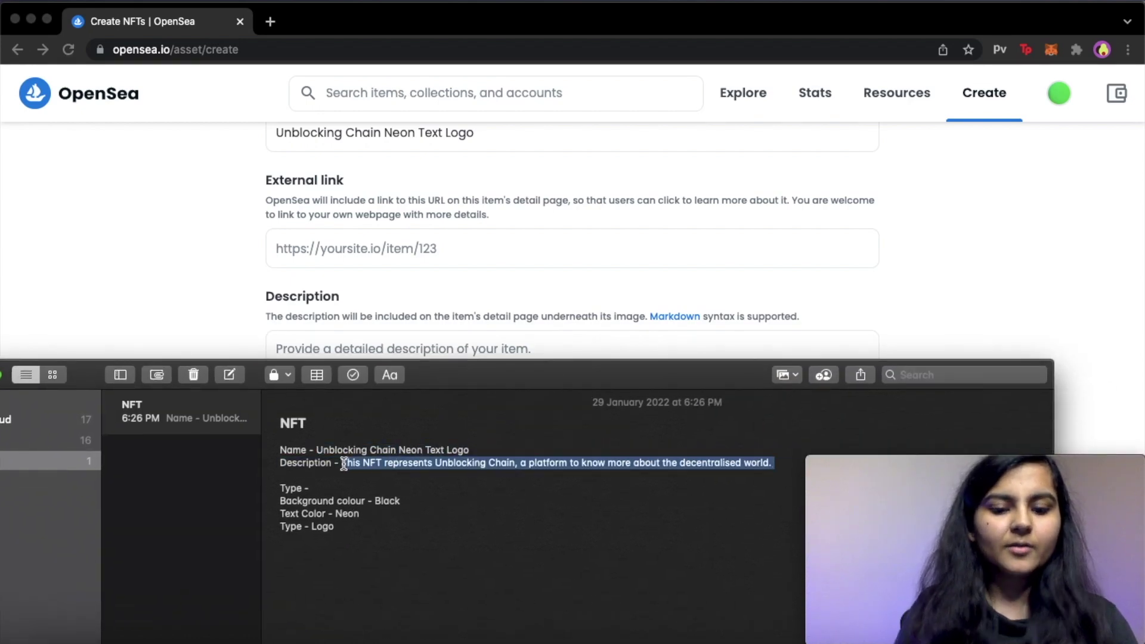
left_click(128, 304)
left_click(322, 396)
key("super+v")
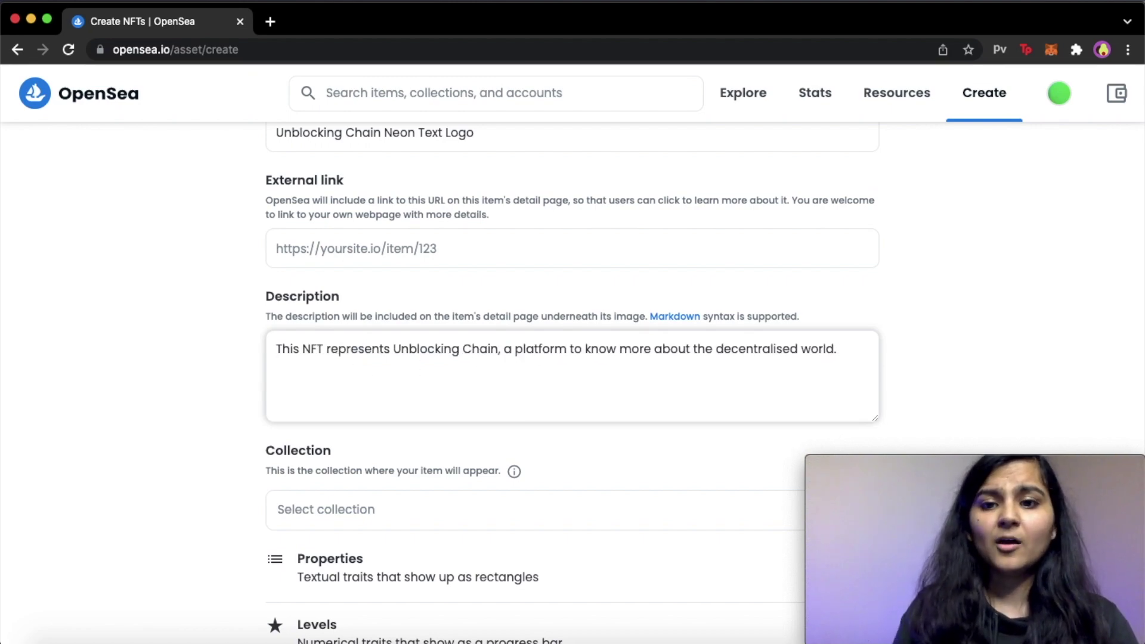
Check the Collection dropdown, which has no collections to choose.
scroll(573, 381, "down", 2)
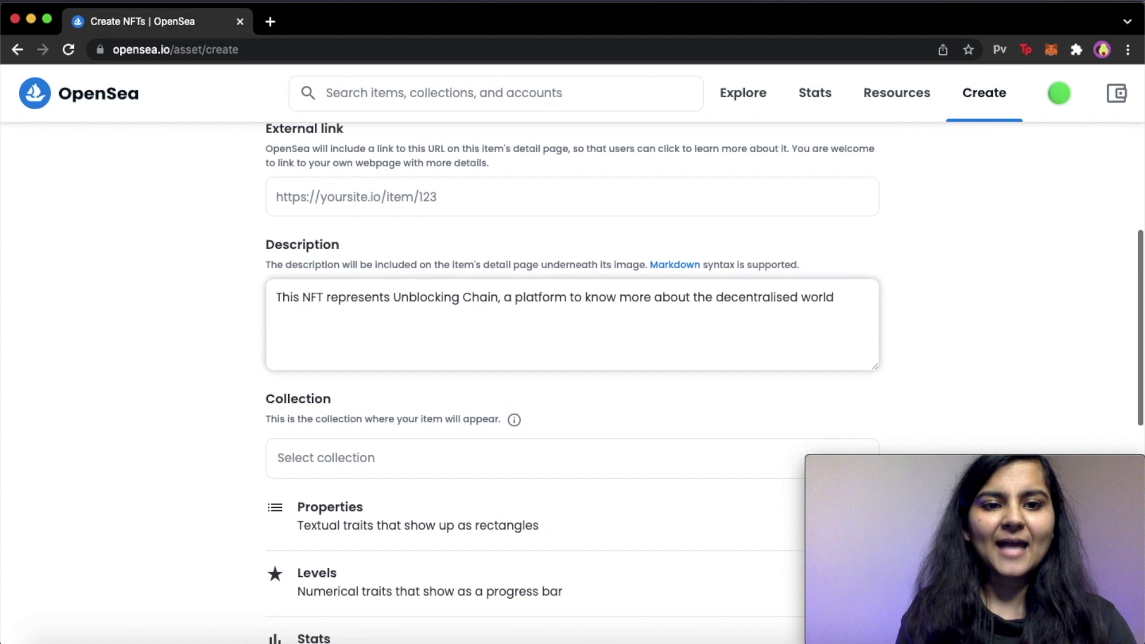
scroll(573, 381, "down", 3)
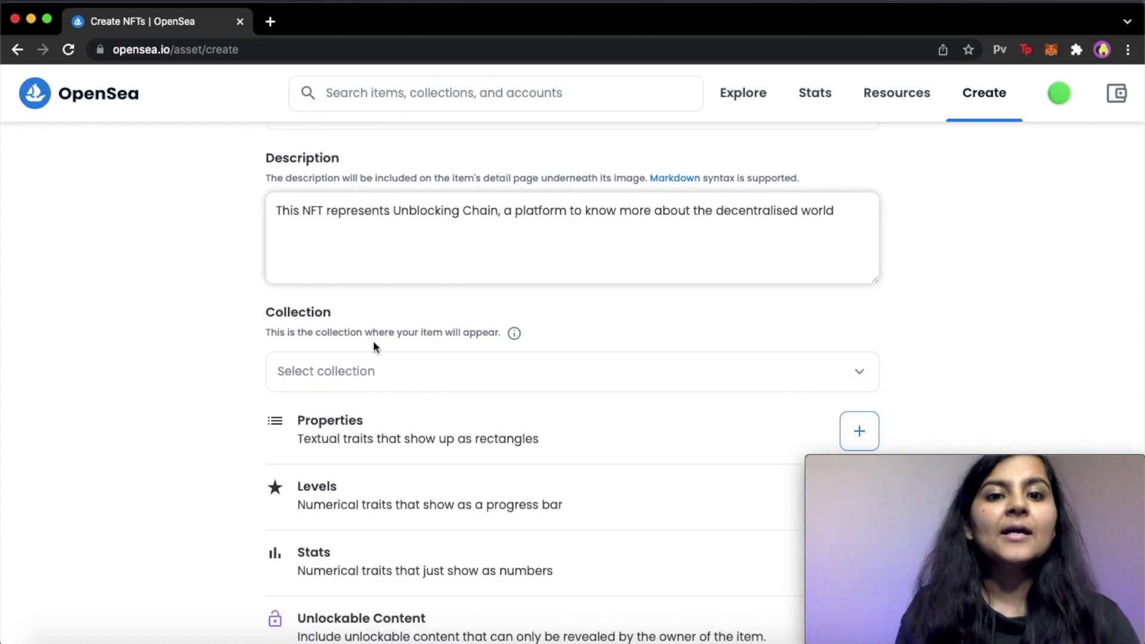
scroll(374, 340, "down", 3)
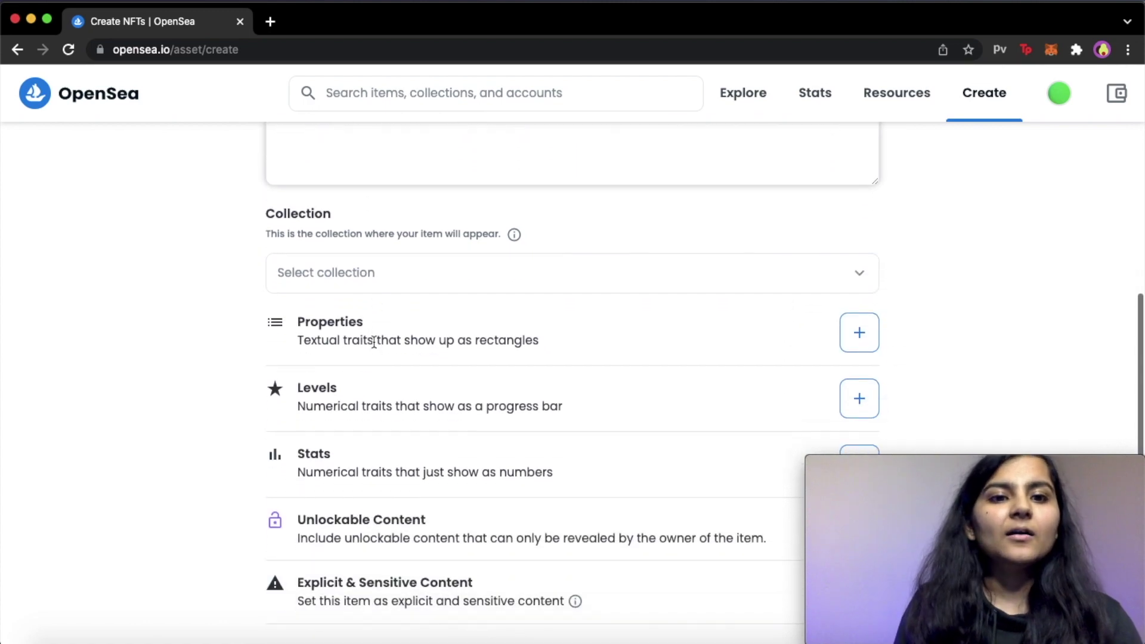
left_click(353, 277)
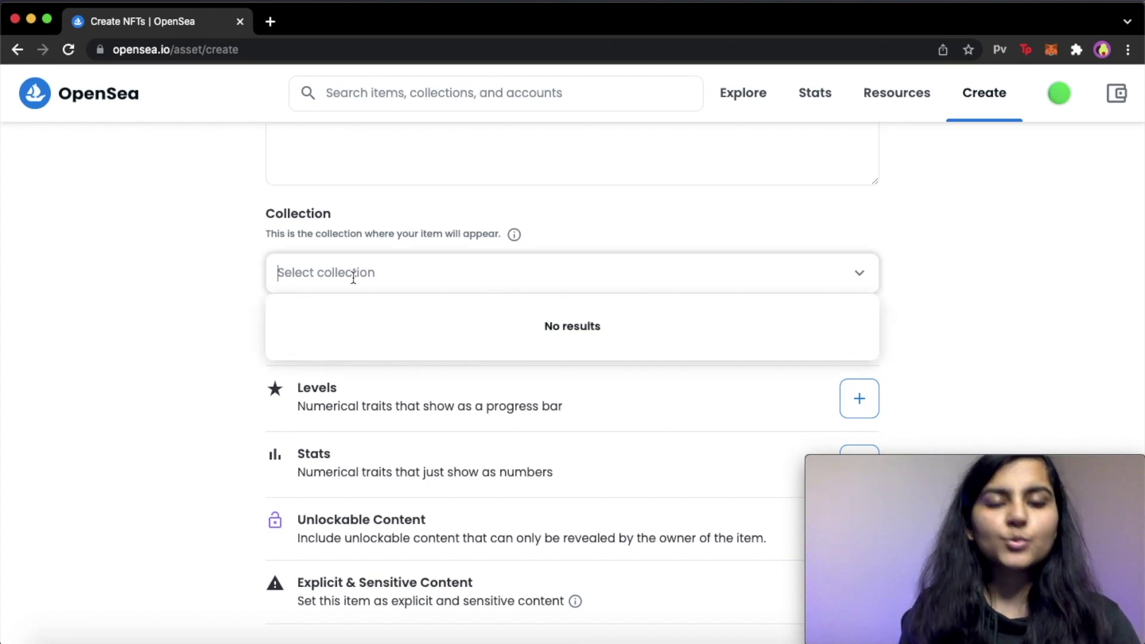
left_click(213, 323)
scroll(213, 324, "down", 3)
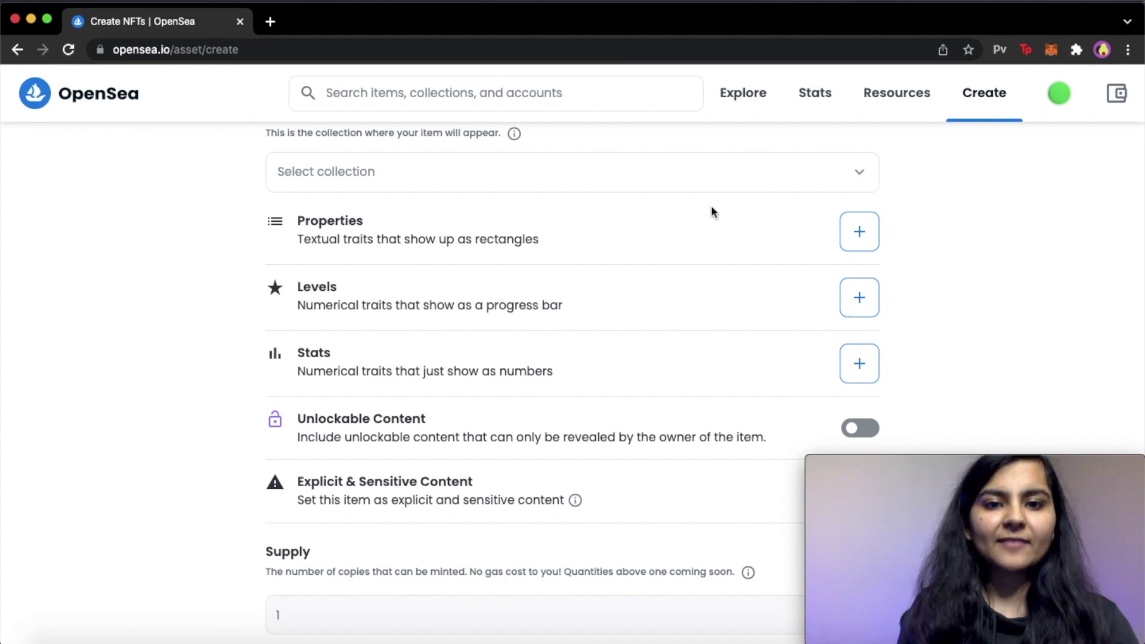
Add the first property: Background set to black.
left_click(859, 232)
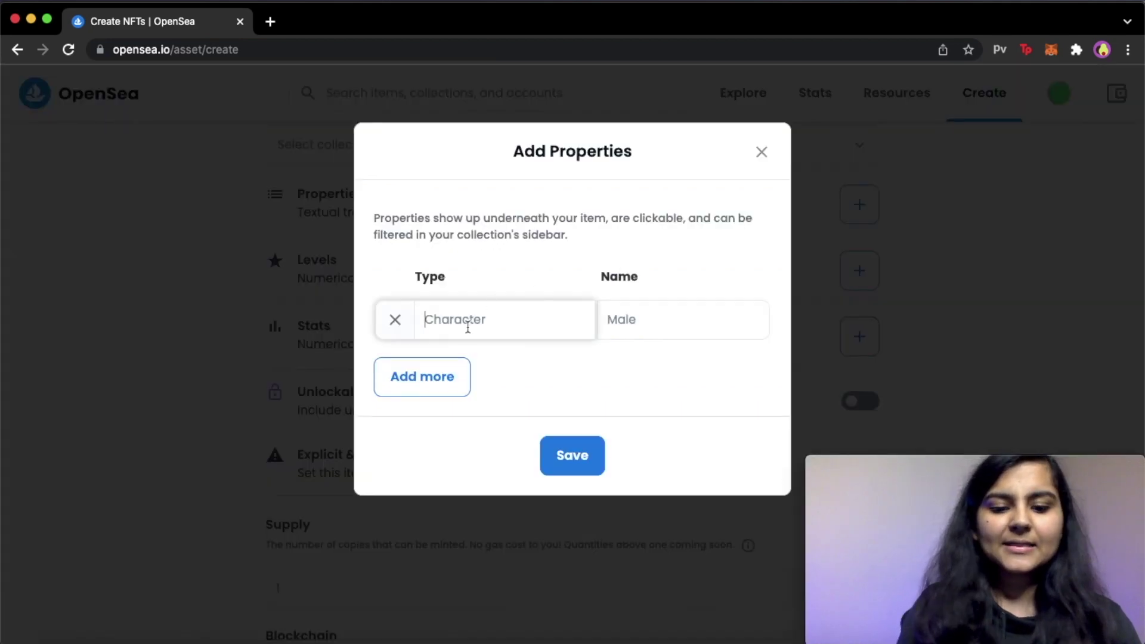
type("background")
left_click(659, 312)
type("blav")
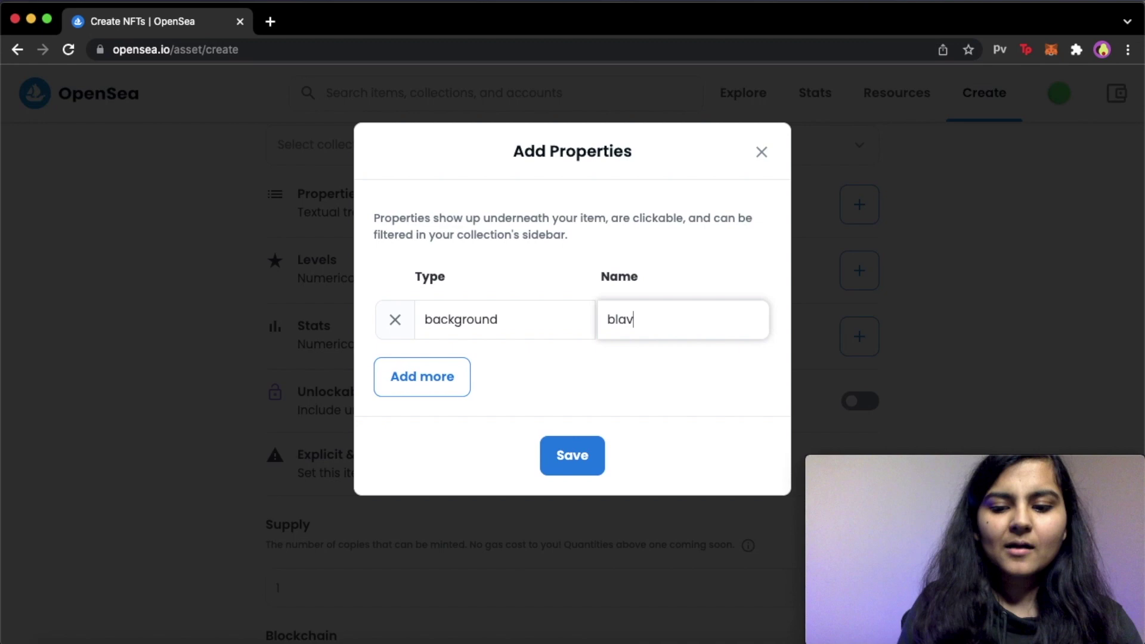
key("BackSpace")
type("ck")
Add the properties Type: text and Color: neon, then save all three.
left_click(431, 382)
left_click(488, 382)
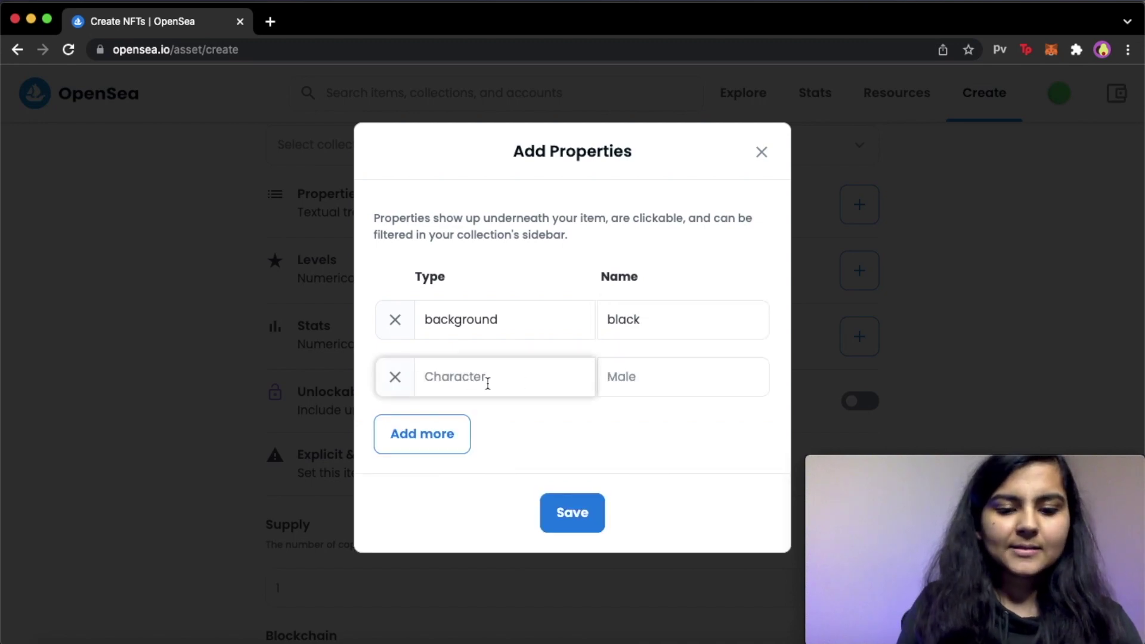
type("type")
left_click(682, 370)
type("text")
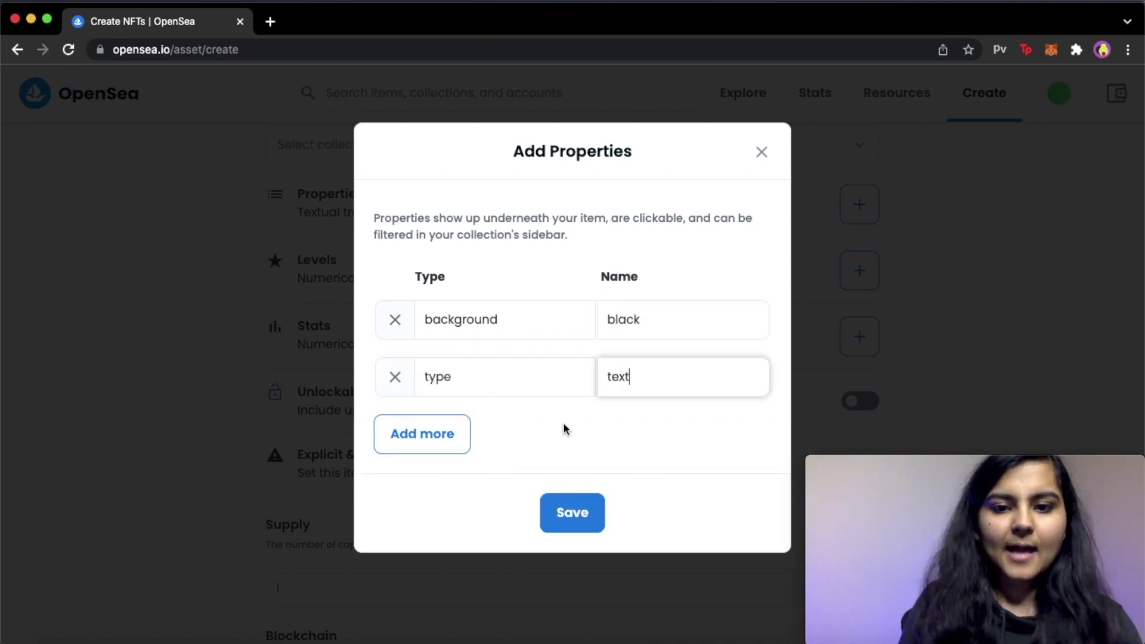
left_click(422, 434)
left_click(485, 432)
type("color")
left_click(657, 442)
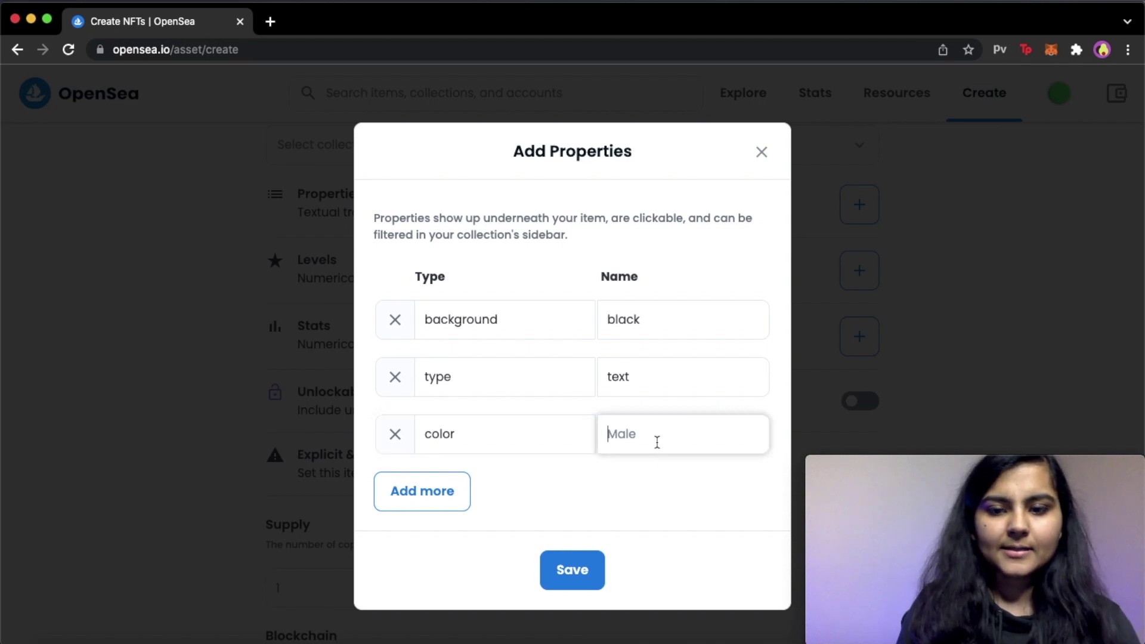
type("neon")
left_click(589, 575)
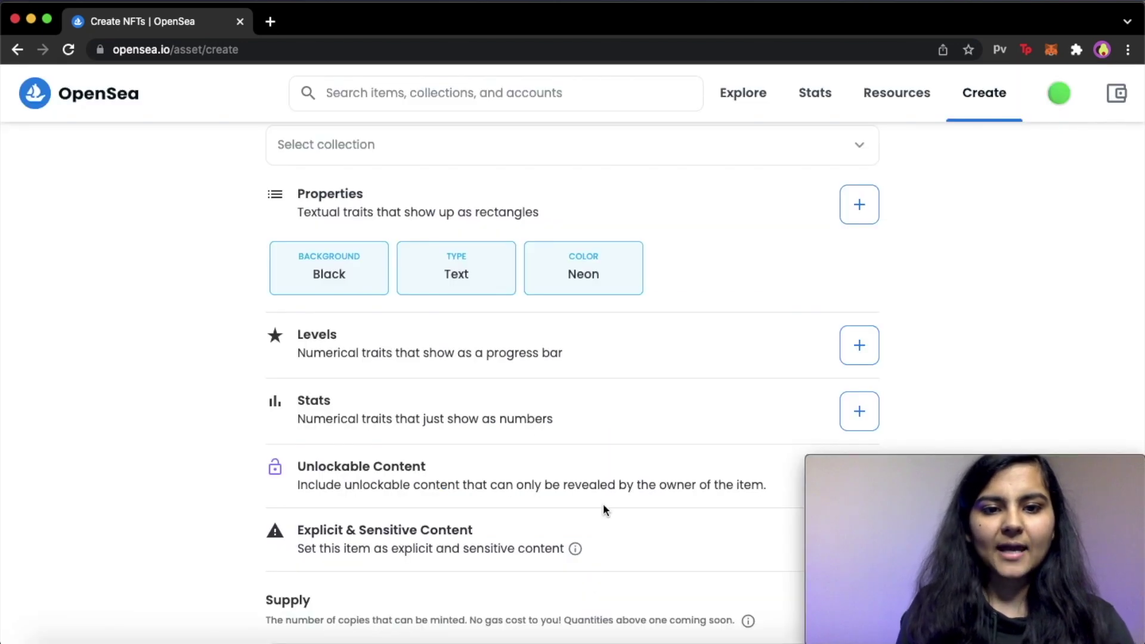
scroll(609, 494, "down", 1)
scroll(614, 482, "down", 2)
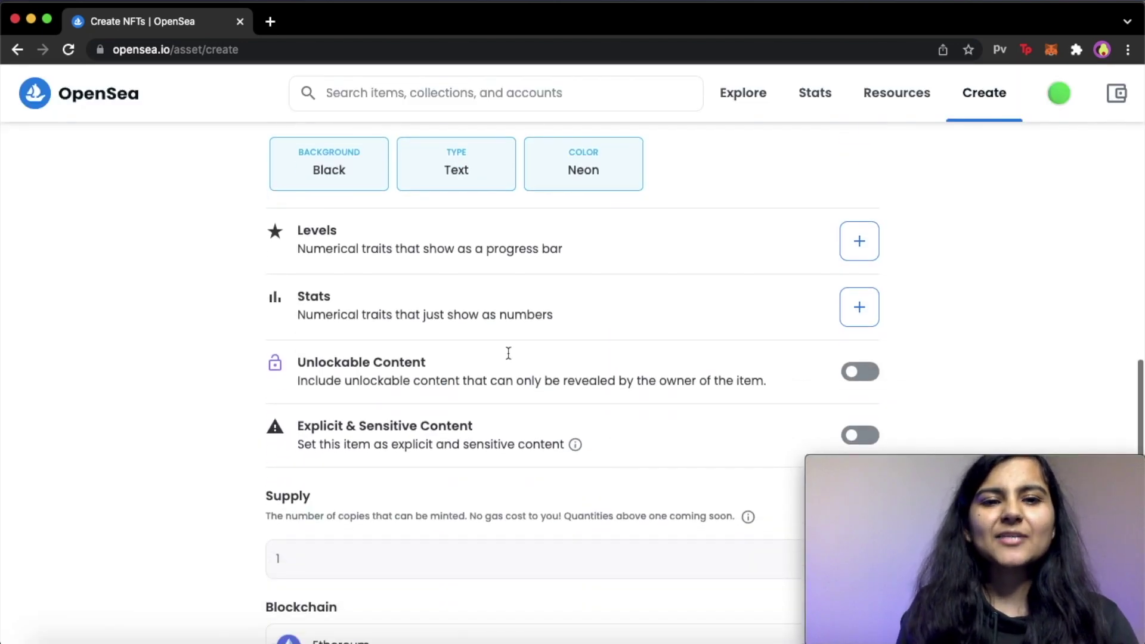
scroll(394, 298, "down", 3)
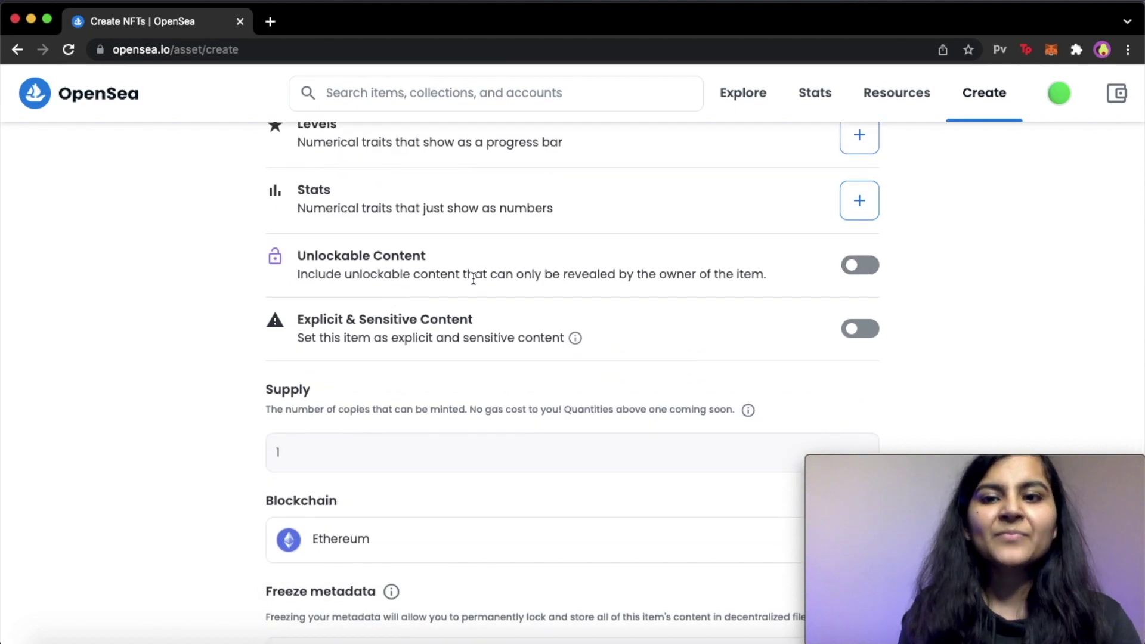
left_click_drag(299, 256, 404, 254)
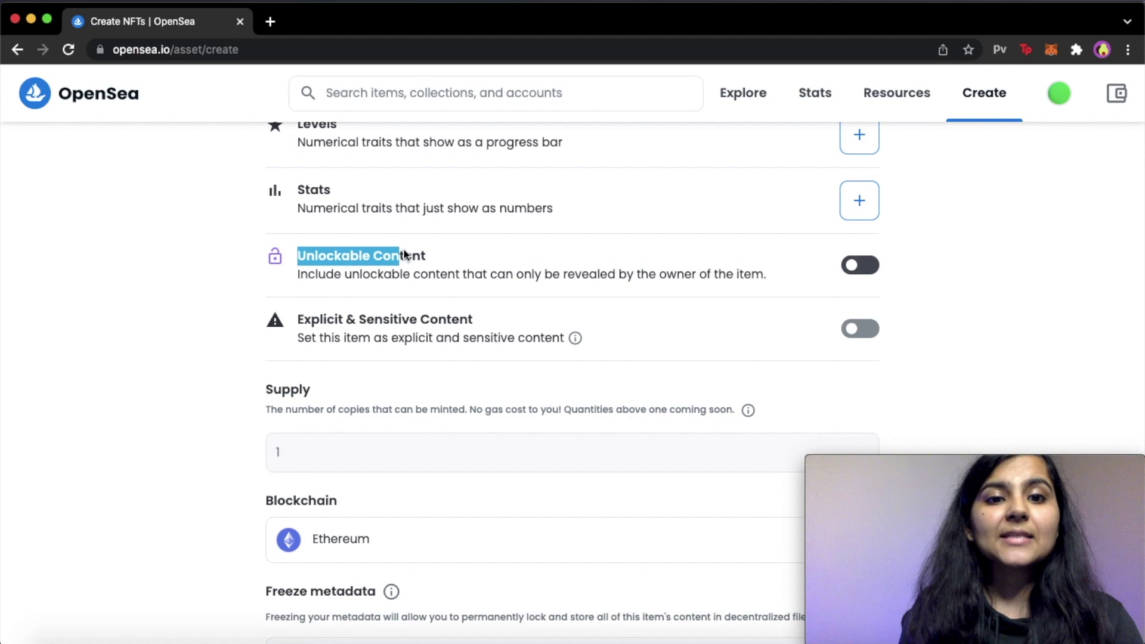
left_click(448, 250)
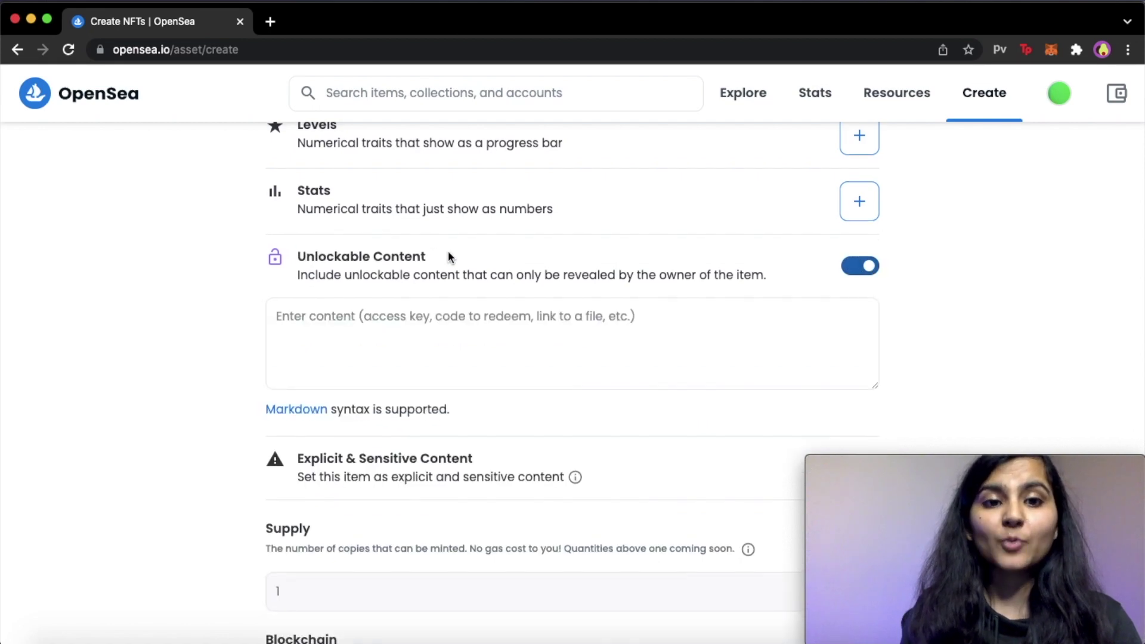
scroll(448, 250, "up", 2)
scroll(448, 251, "up", 13)
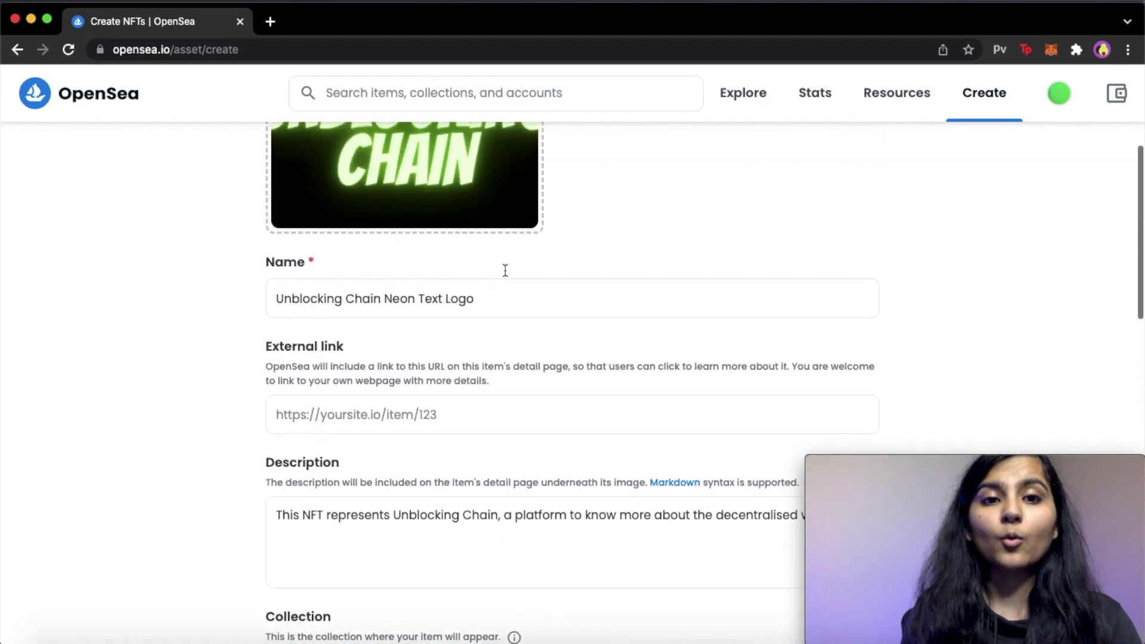
scroll(506, 276, "up", 1)
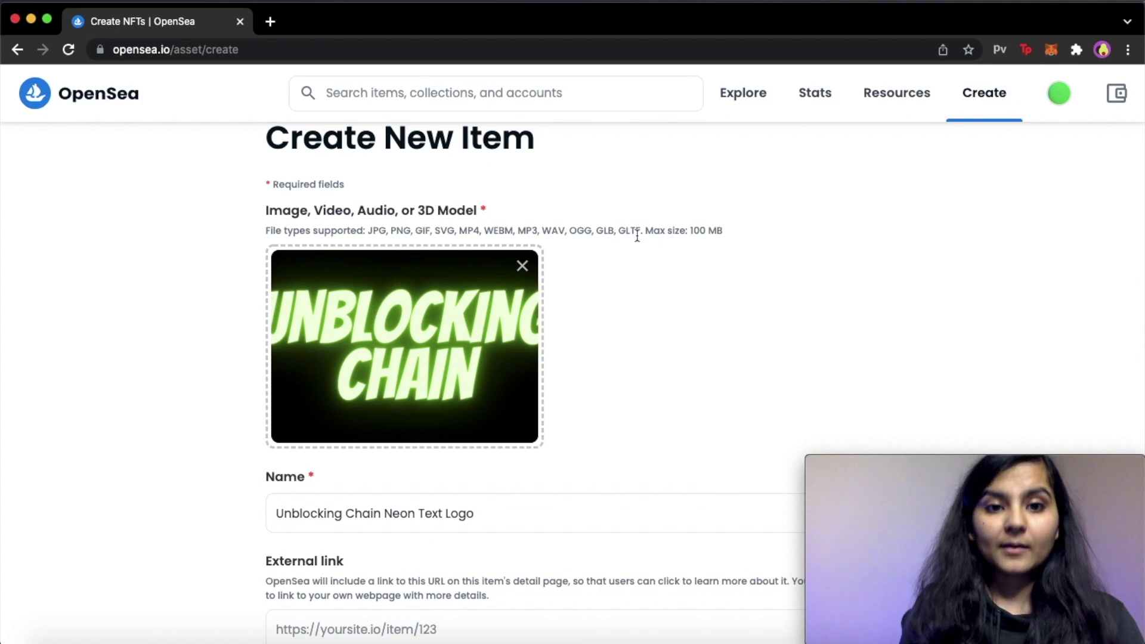
left_click_drag(645, 230, 721, 230)
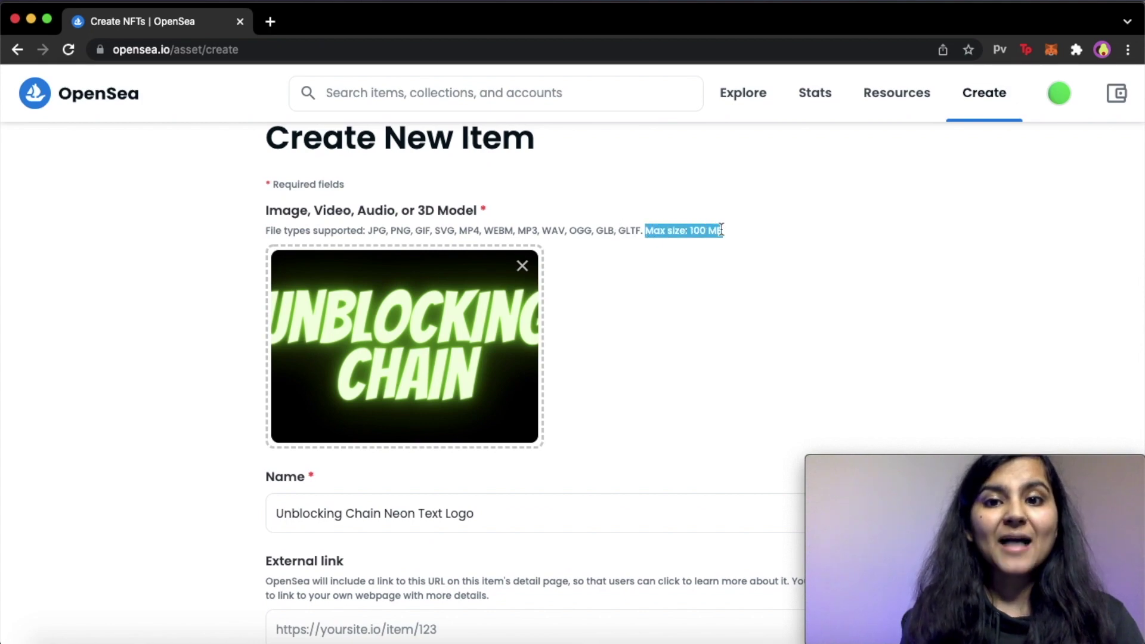
left_click(673, 292)
scroll(674, 296, "down", 1)
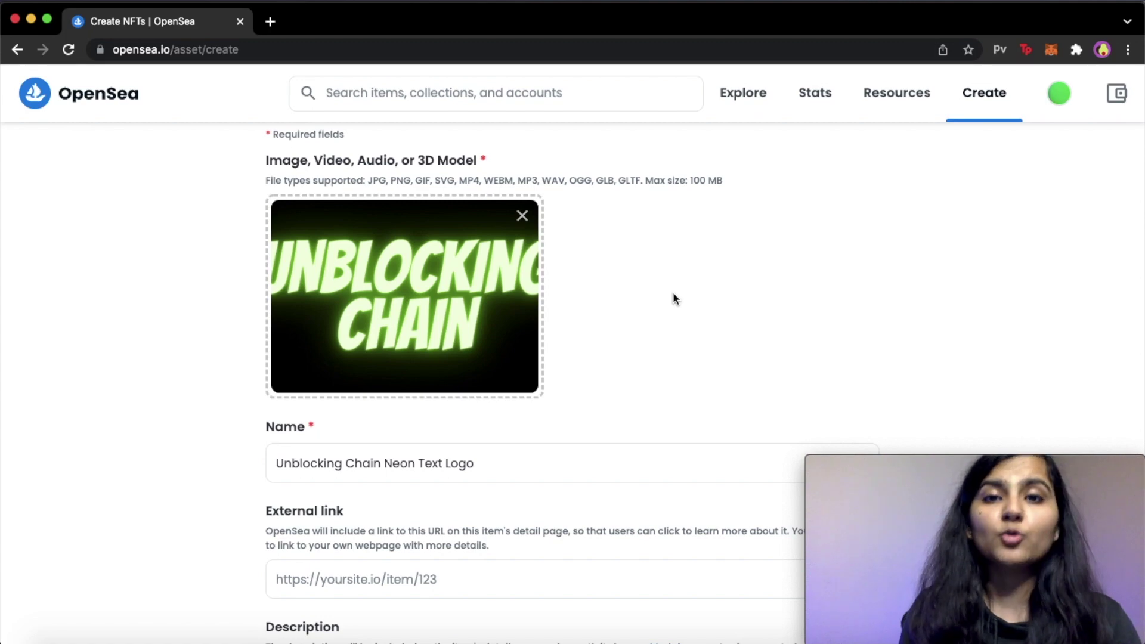
scroll(674, 295, "down", 1)
scroll(673, 295, "up", 1)
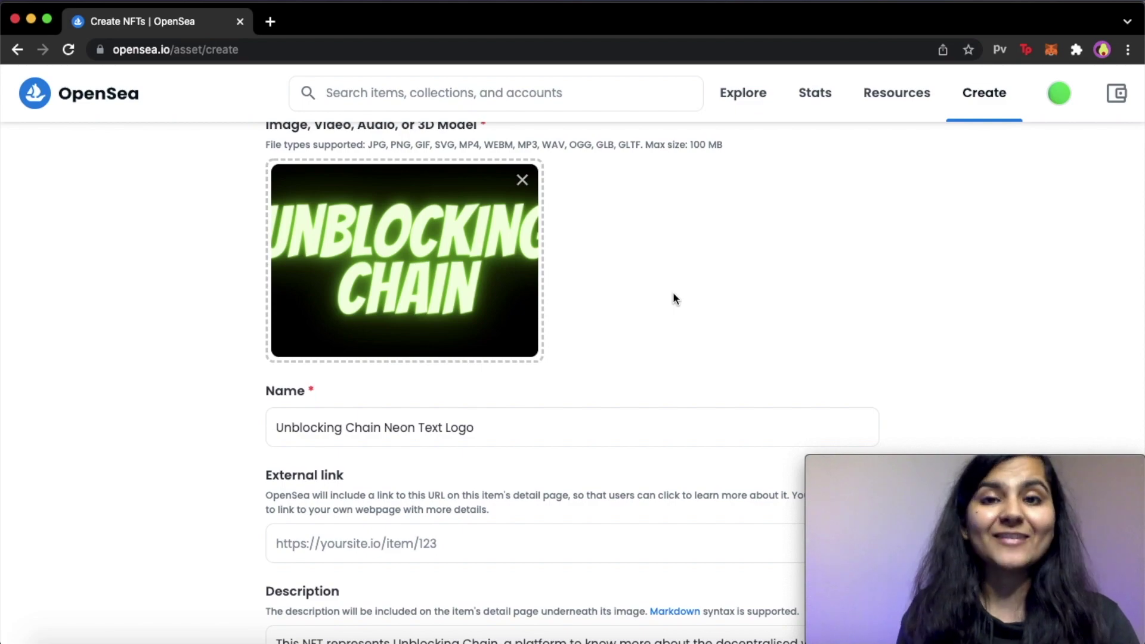
scroll(674, 296, "down", 10)
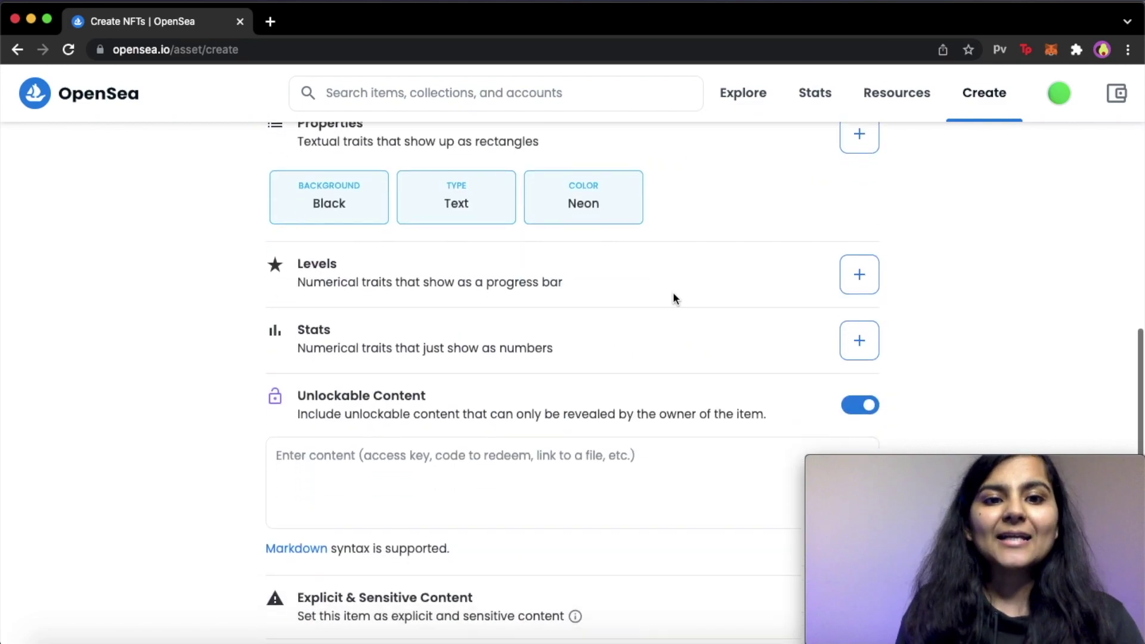
scroll(673, 296, "down", 2)
left_click(422, 325)
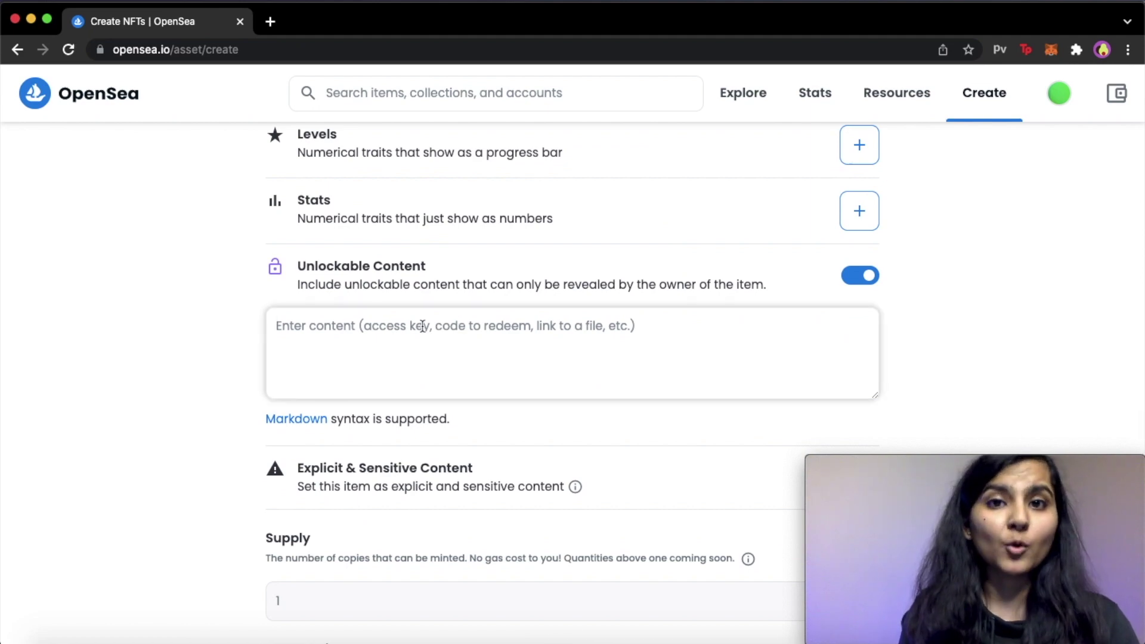
left_click(857, 276)
scroll(681, 313, "down", 5)
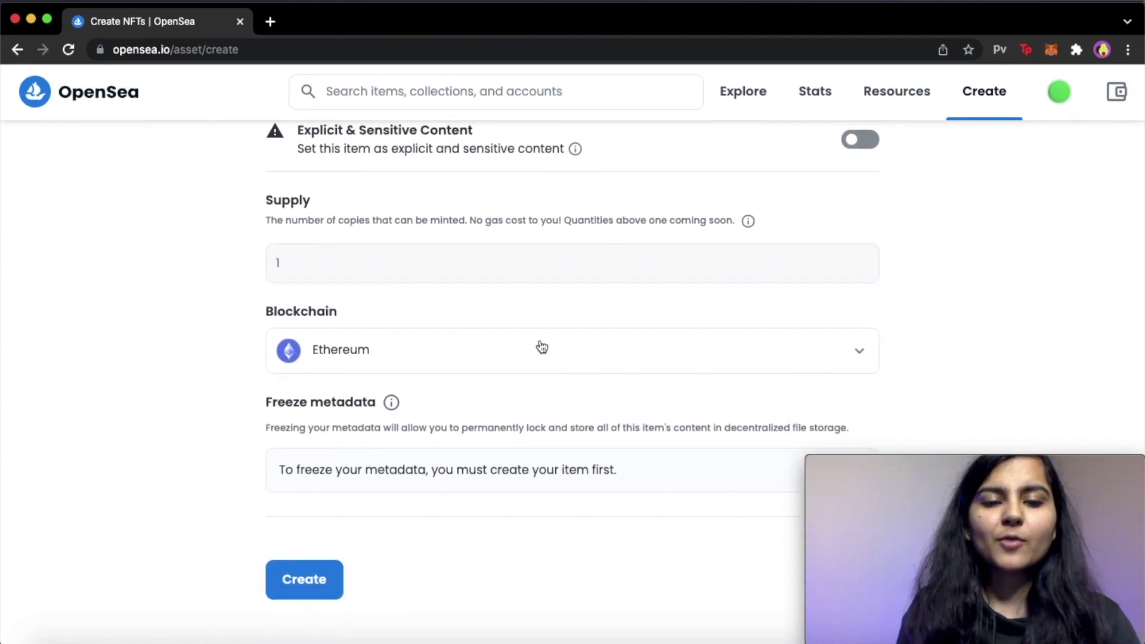
Change the blockchain from Ethereum to Polygon, keep supply at 1, and review Freeze metadata.
left_click(424, 359)
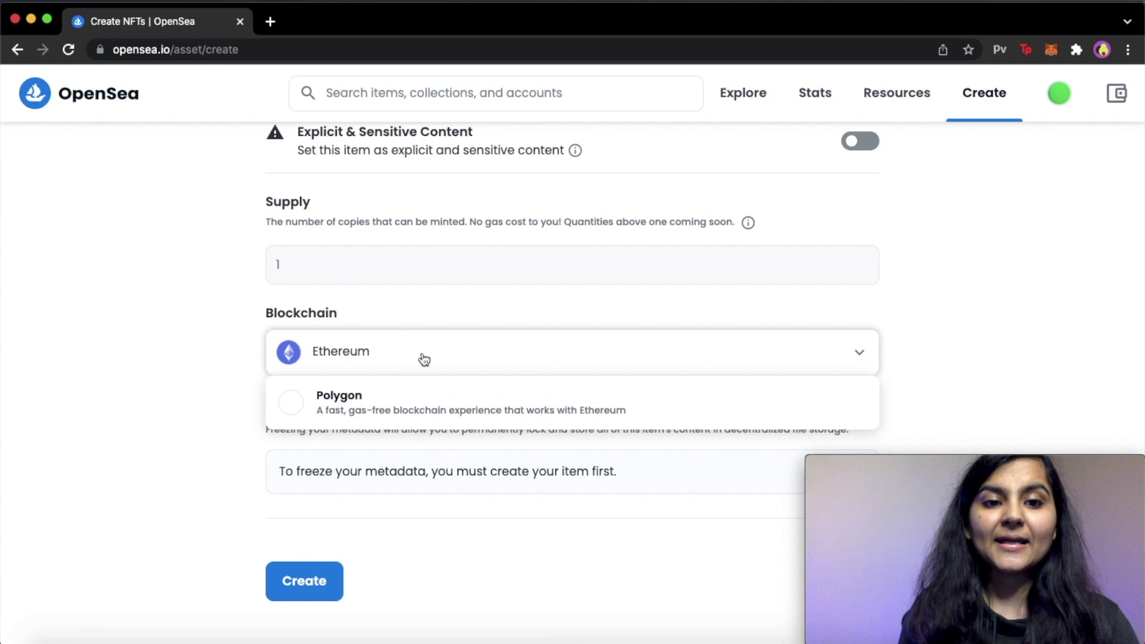
left_click(366, 411)
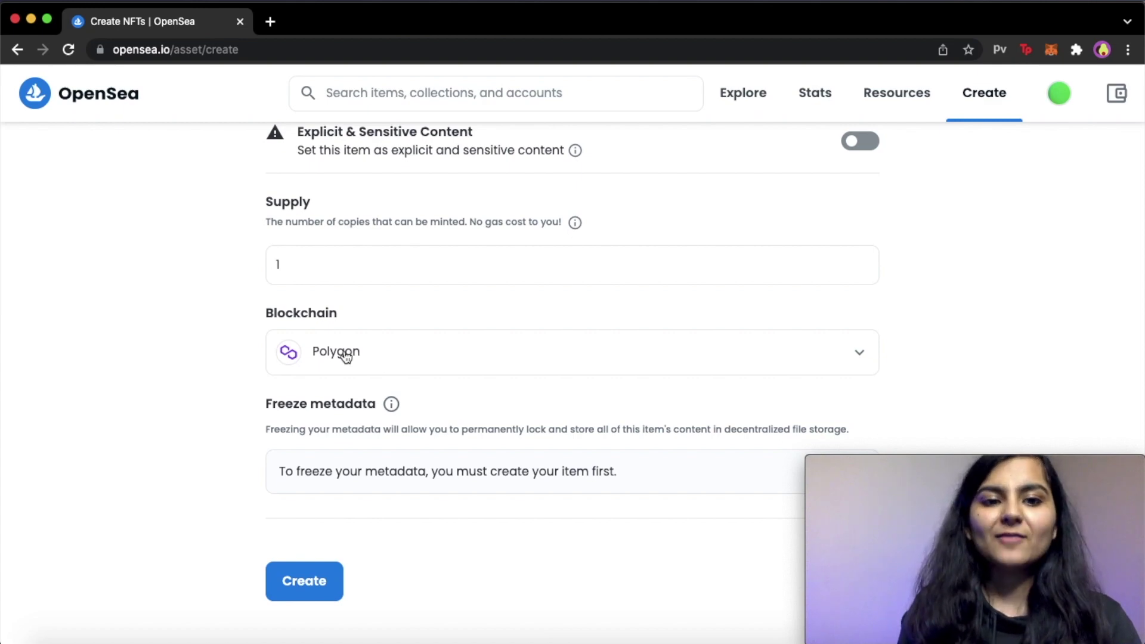
left_click(294, 265)
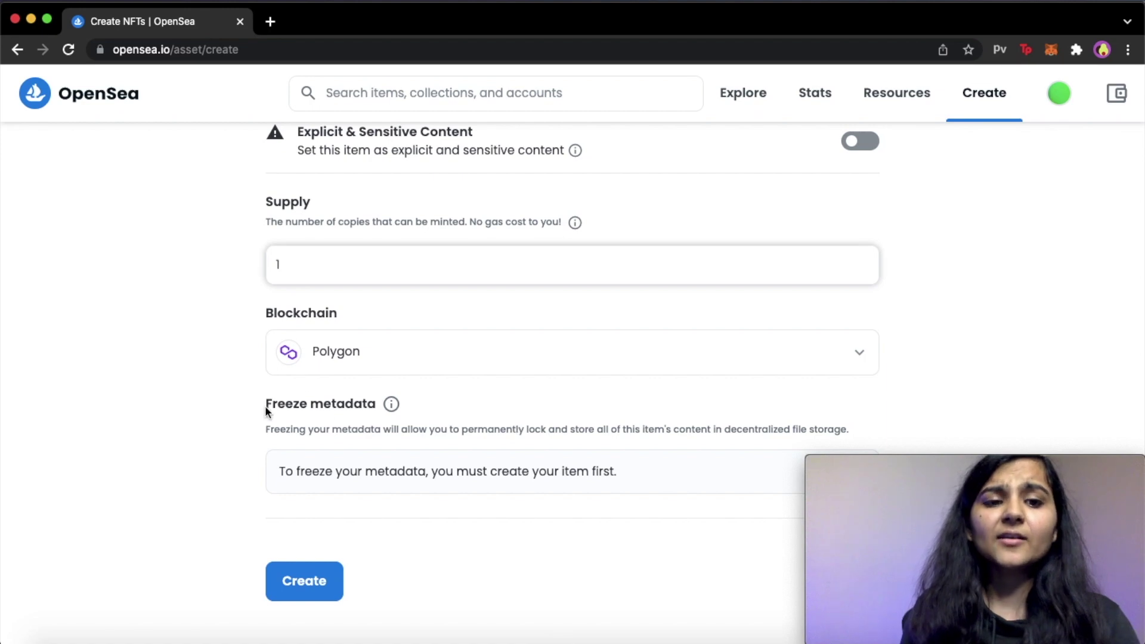
left_click_drag(269, 403, 370, 407)
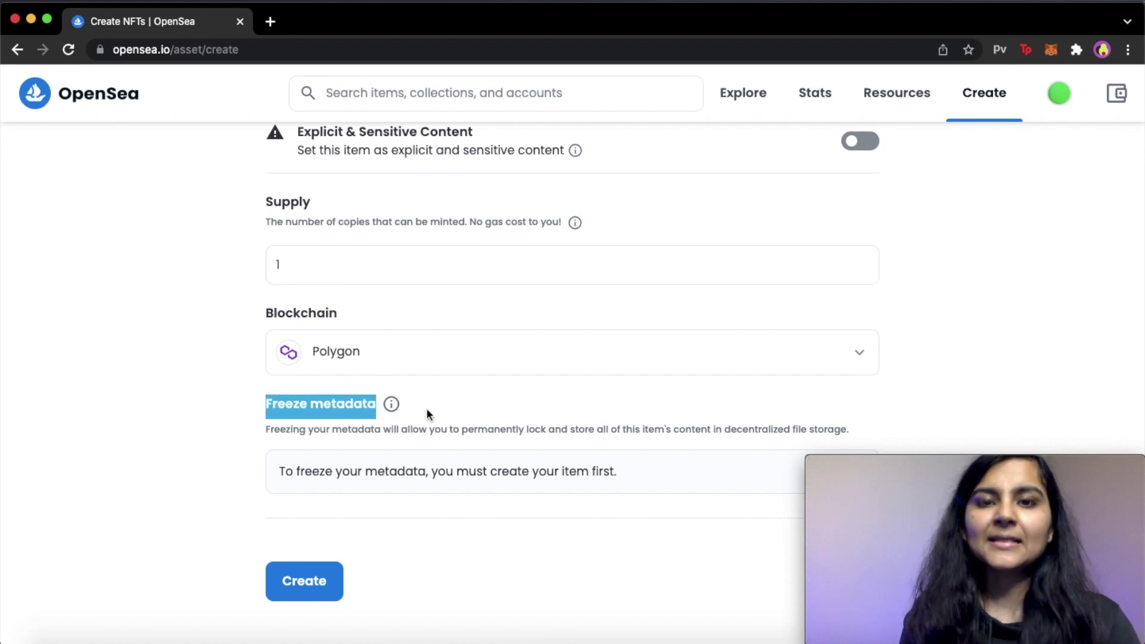
left_click_drag(264, 431, 851, 430)
left_click(867, 429)
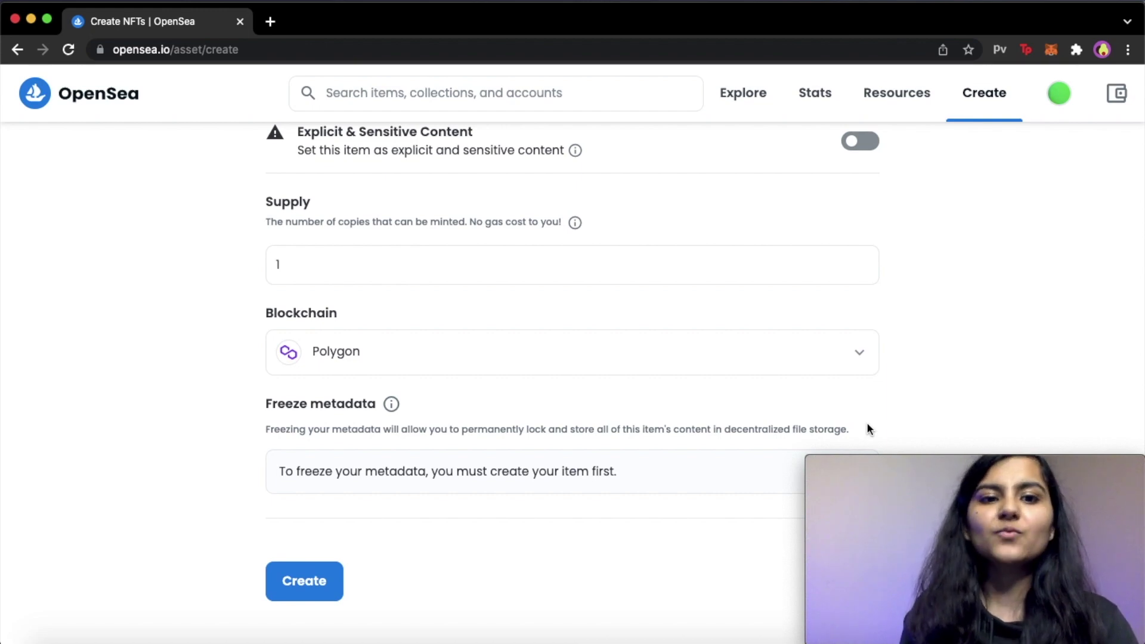
Create the Unblocking Chain Neon Text Logo item and dismiss the success confirmation.
left_click(319, 586)
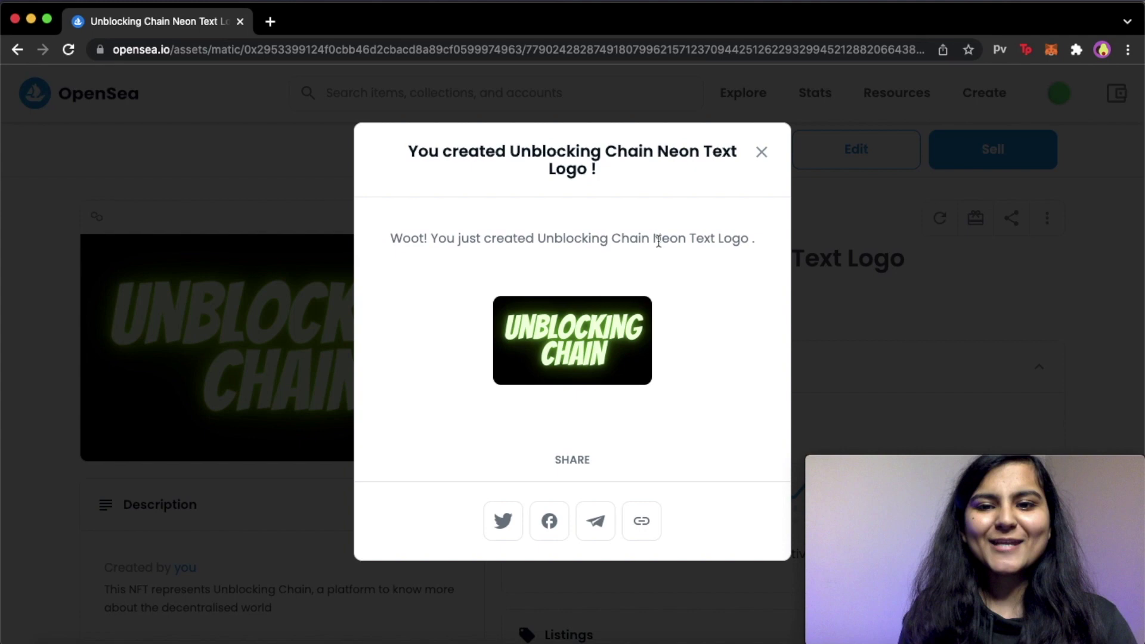
left_click(761, 155)
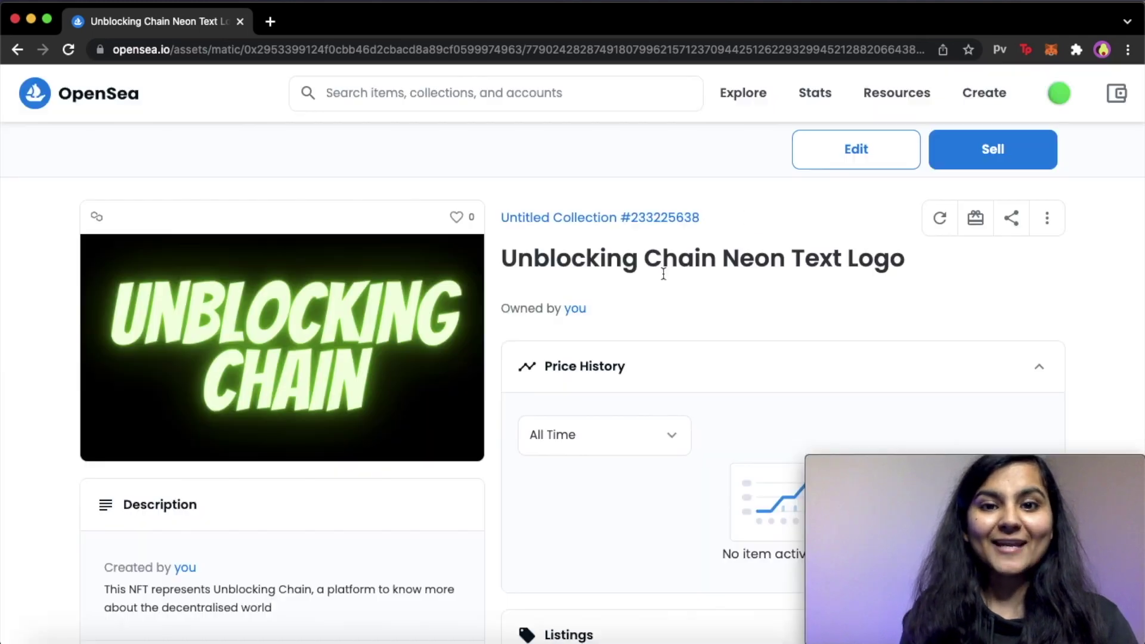
scroll(615, 412, "down", 5)
scroll(617, 413, "down", 10)
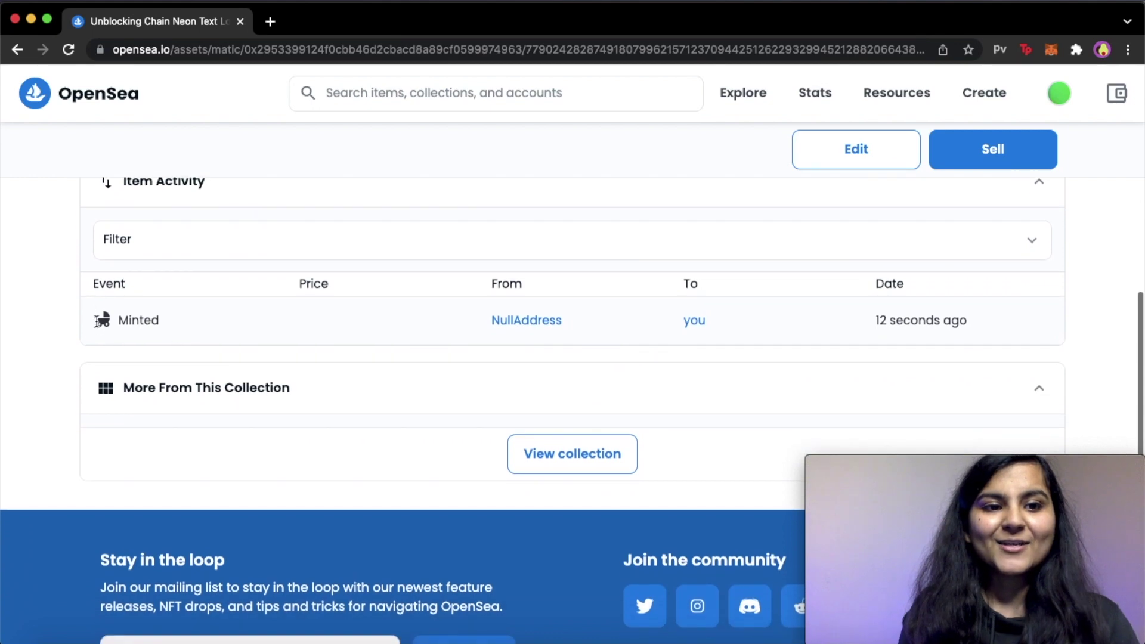
scroll(282, 309, "up", 1)
scroll(282, 306, "up", 8)
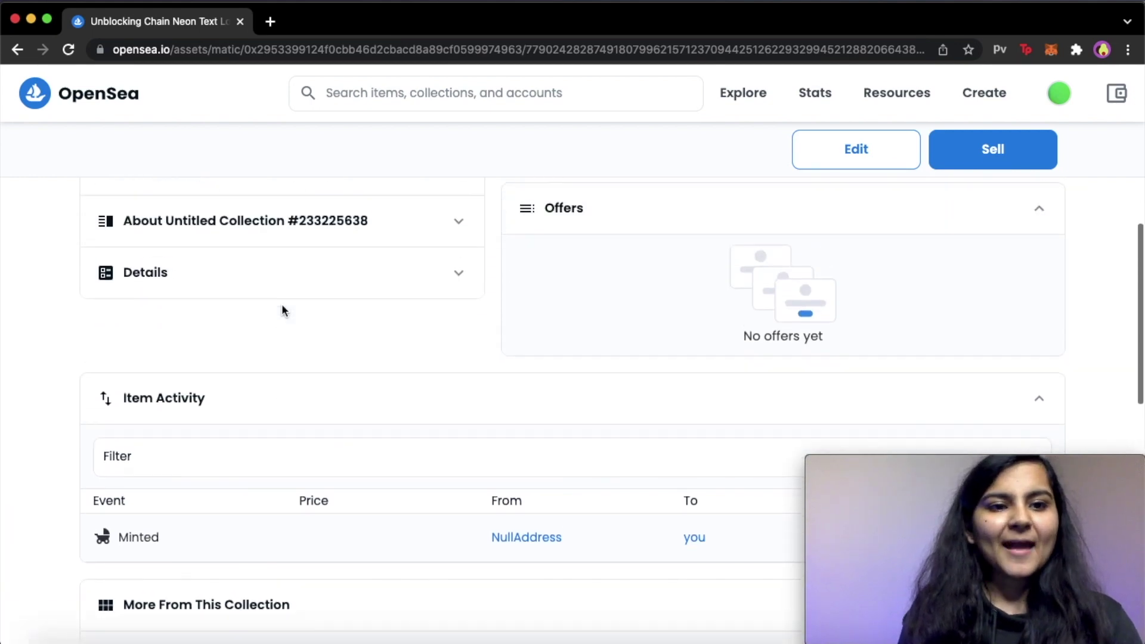
scroll(303, 272, "up", 2)
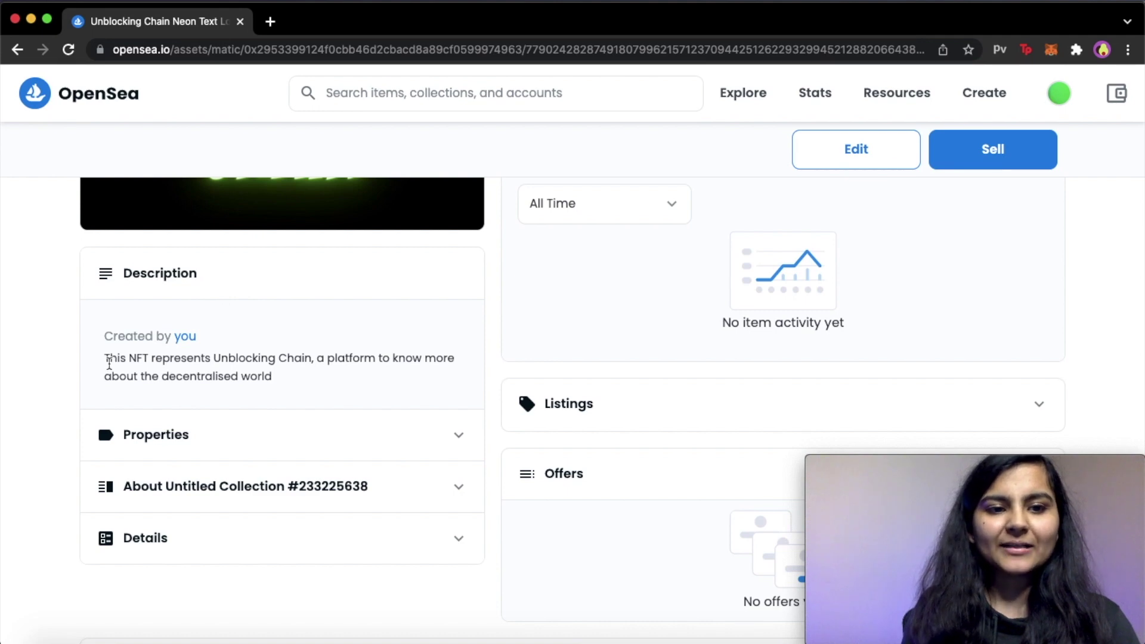
Review the minted item's description, properties and Editable metadata status, then open Edit.
left_click_drag(105, 358, 284, 390)
left_click(332, 443)
scroll(332, 442, "down", 3)
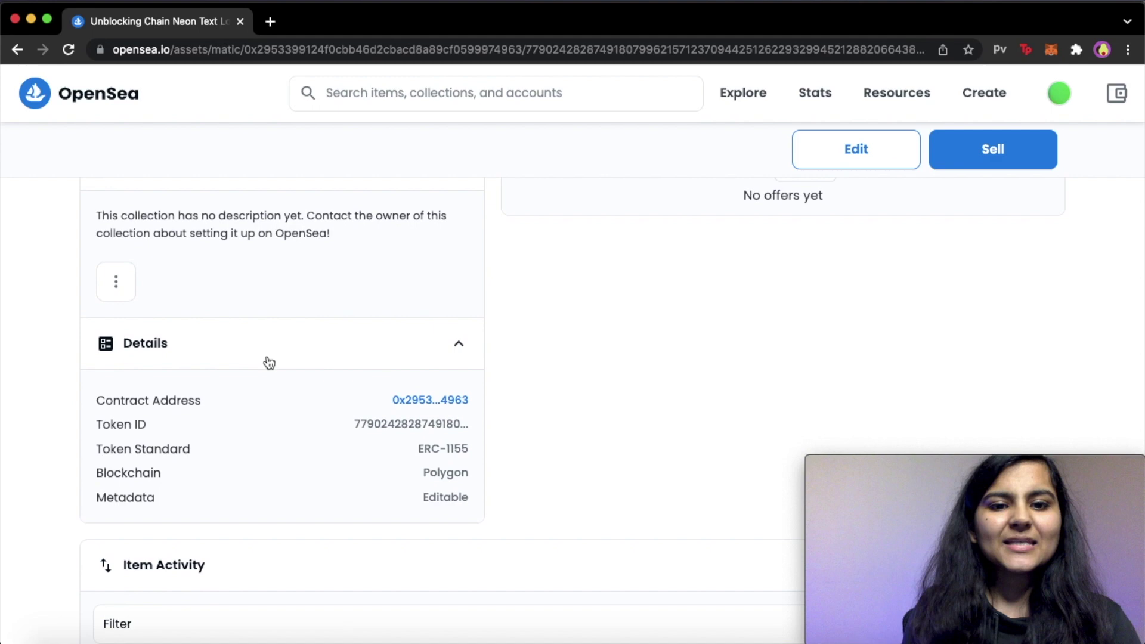
scroll(269, 363, "down", 2)
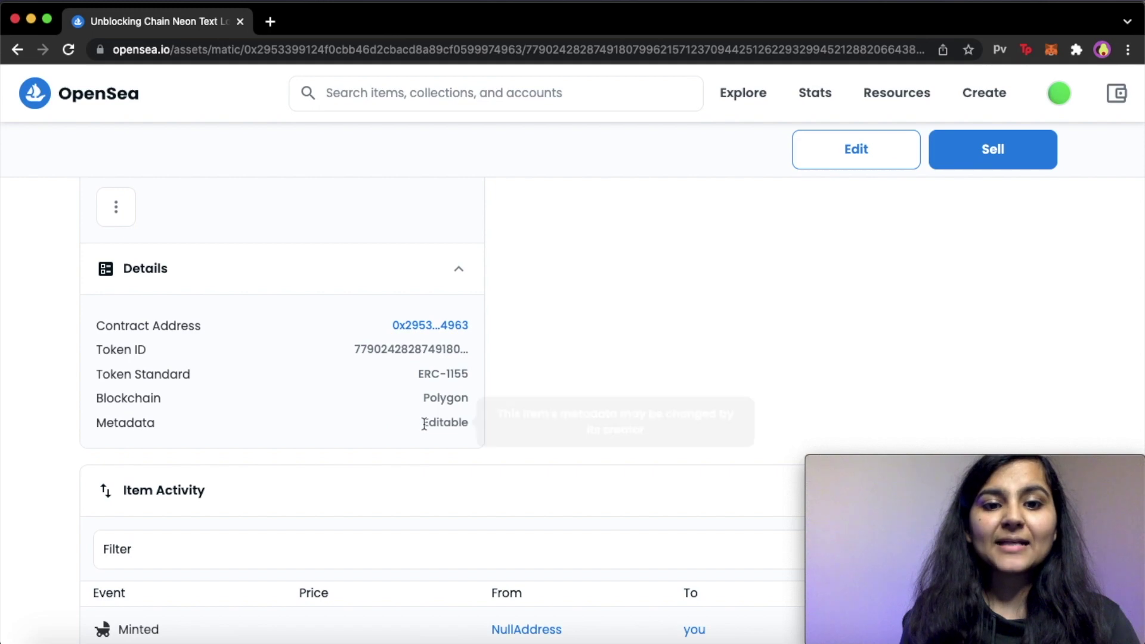
left_click_drag(420, 425, 467, 423)
left_click(477, 432)
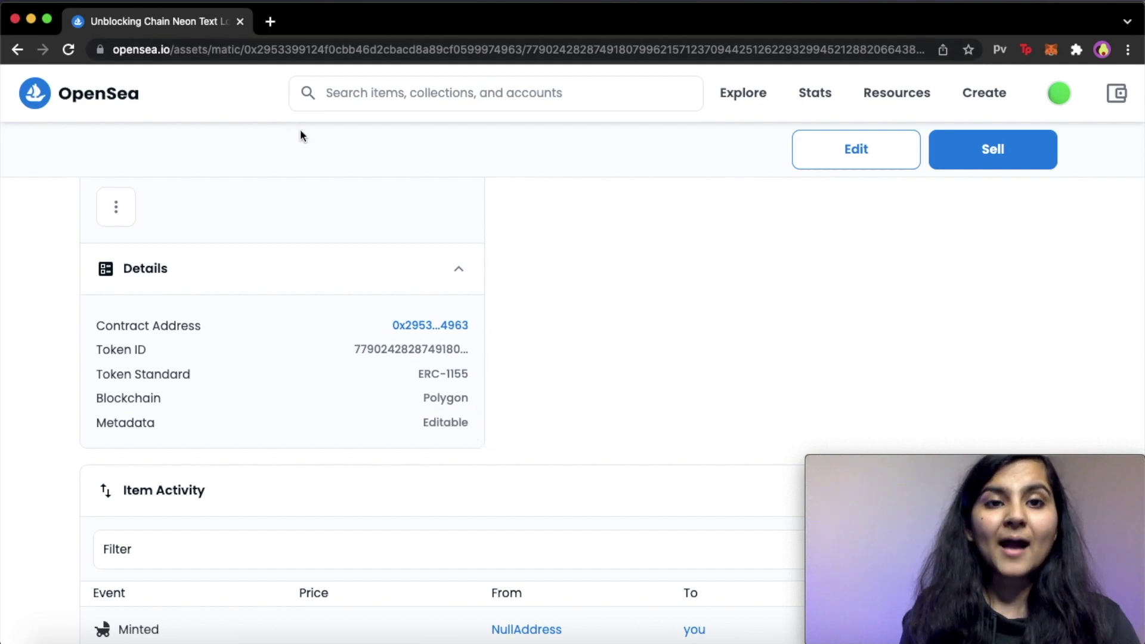
left_click(821, 160)
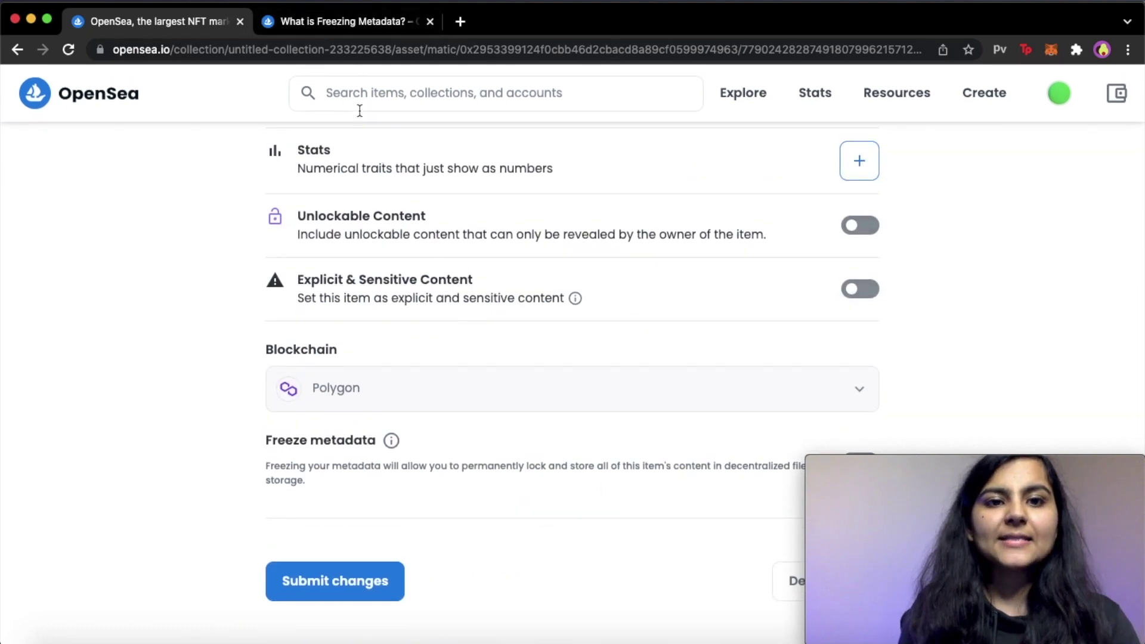
Read the 'What is Freezing Metadata?' article, then return to the OpenSea item tab.
left_click(333, 14)
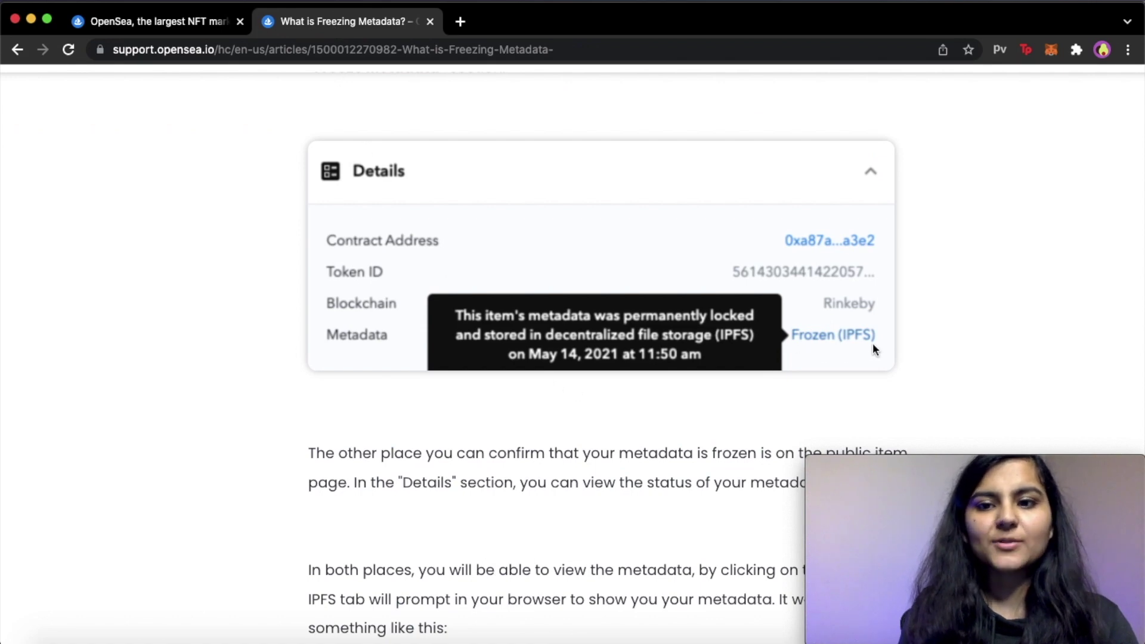
left_click(125, 29)
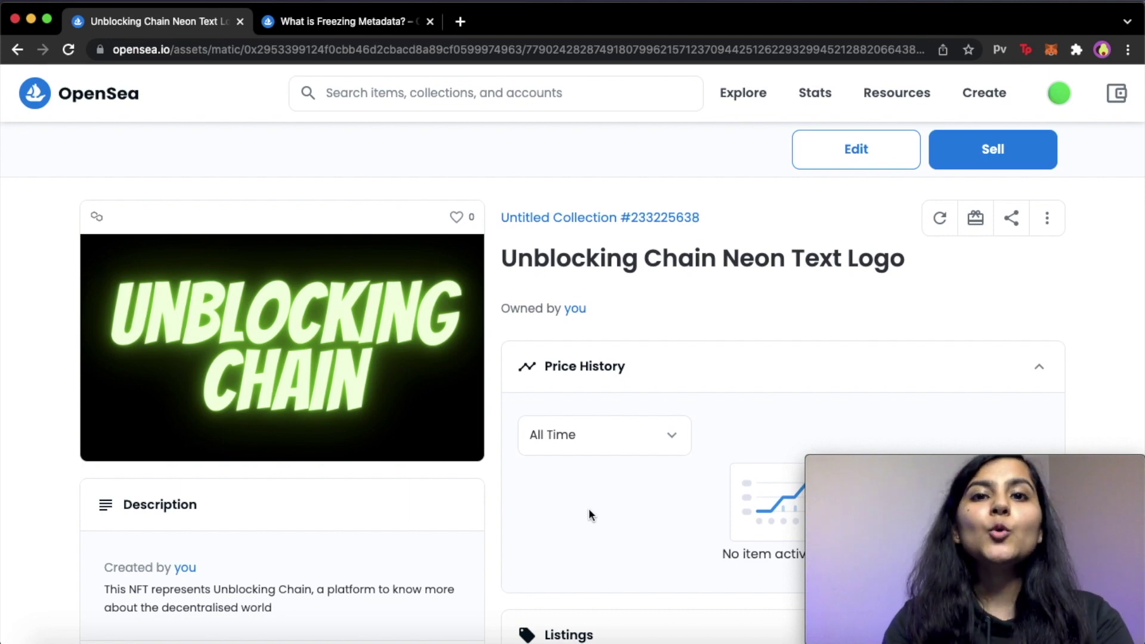
Go back to the item page and start a sale listing priced at 0.02 ETH.
key("super+bracketleft")
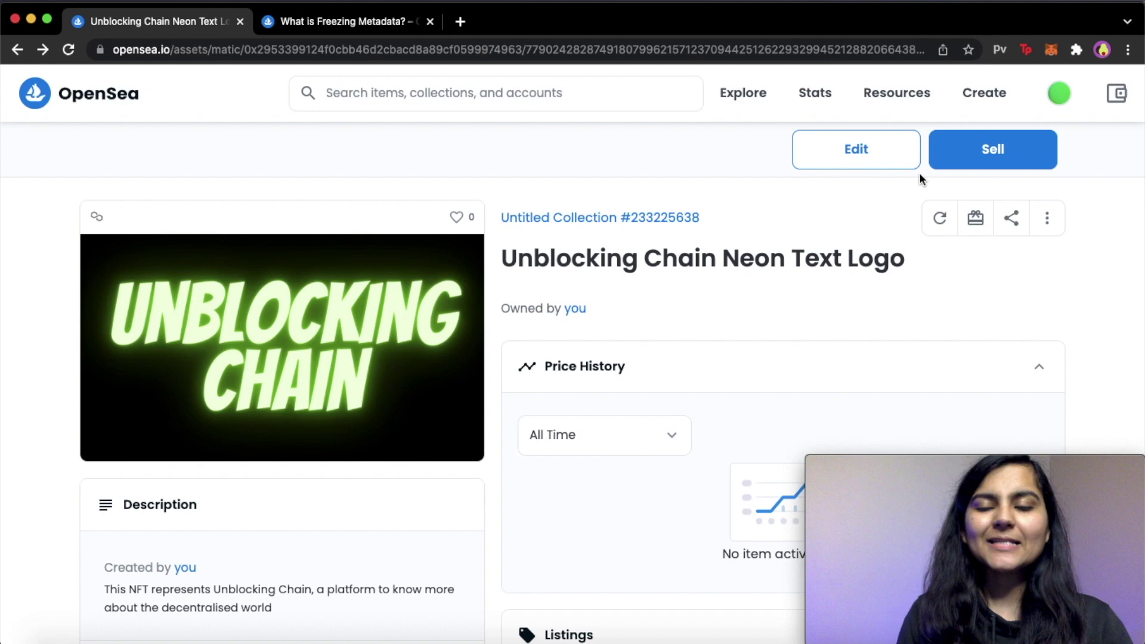
left_click(978, 154)
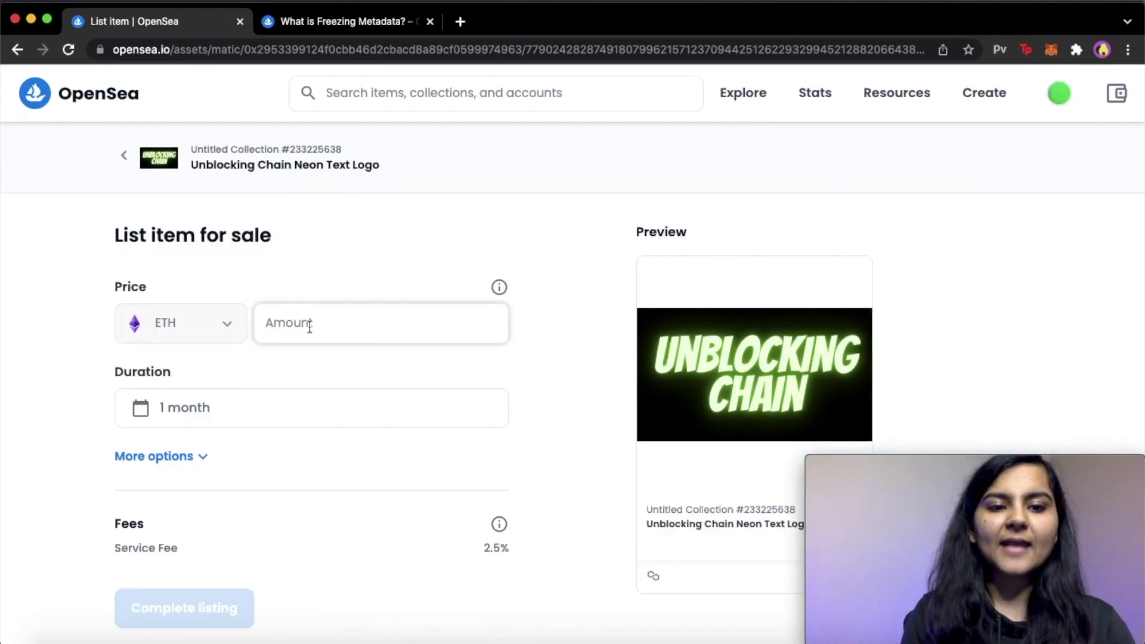
type("0.")
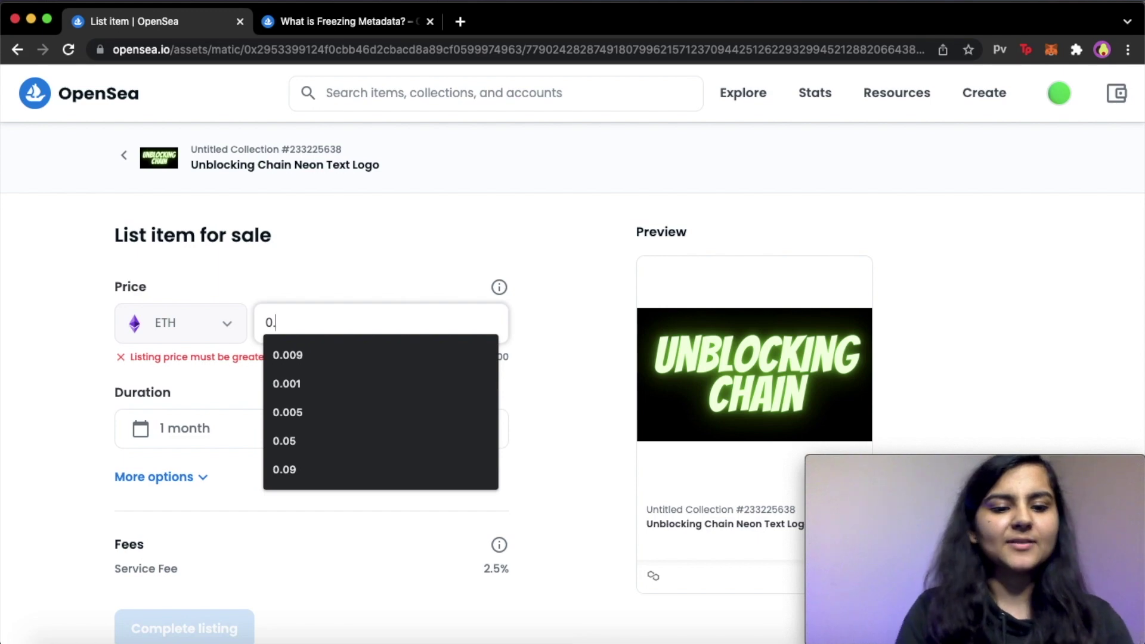
type("02")
Review the listing's 1-month duration and 2.5% service fee.
scroll(384, 376, "down", 3)
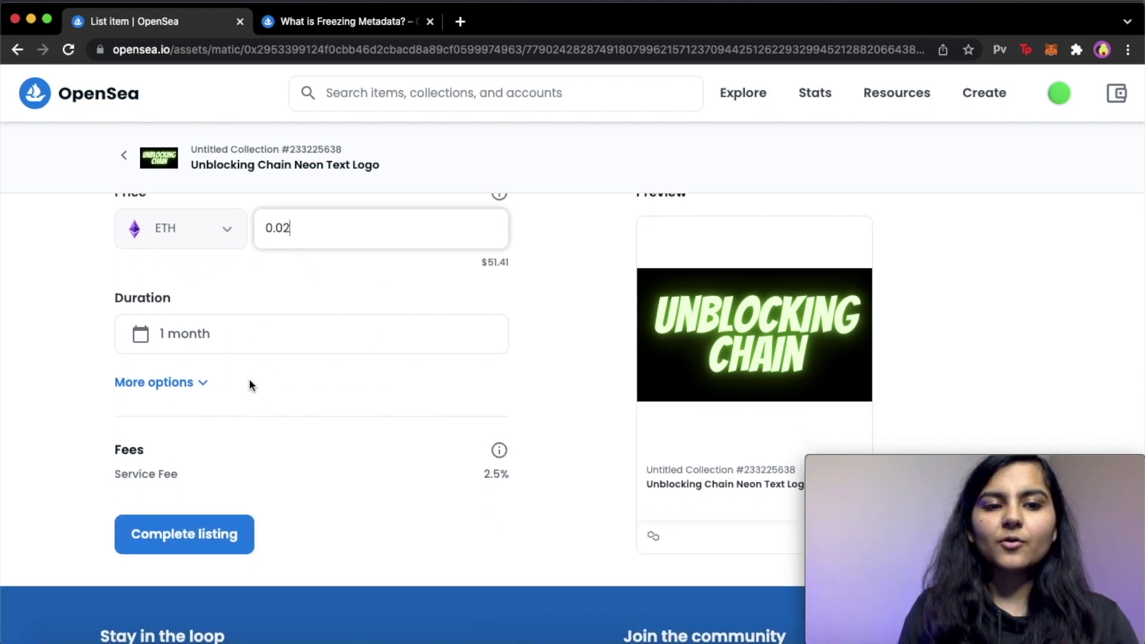
scroll(249, 383, "down", 1)
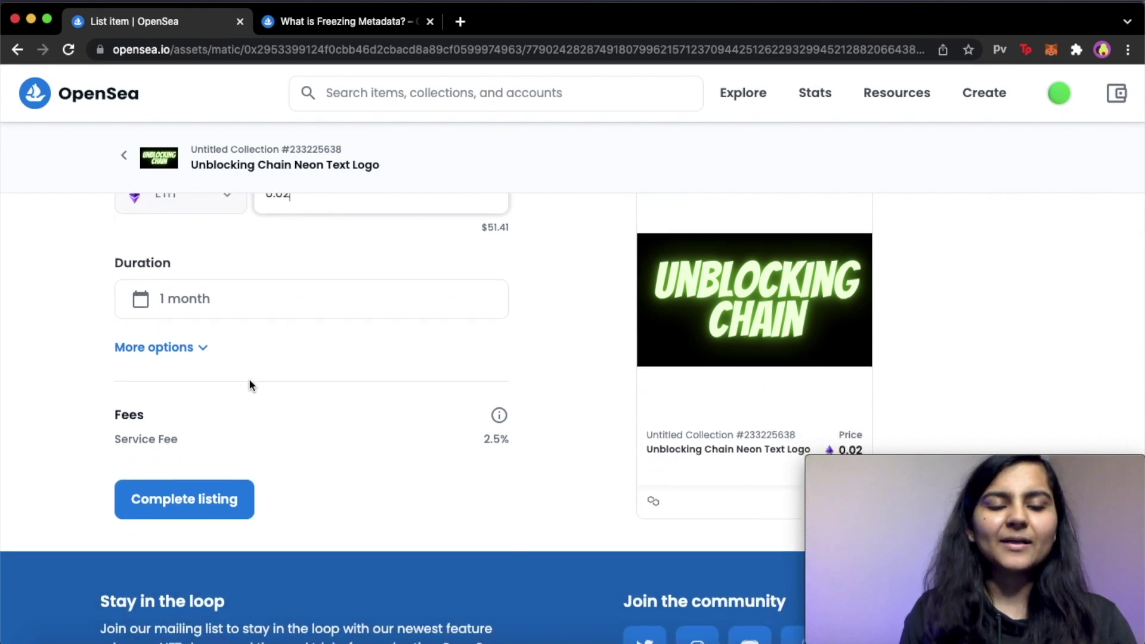
scroll(316, 348, "down", 2)
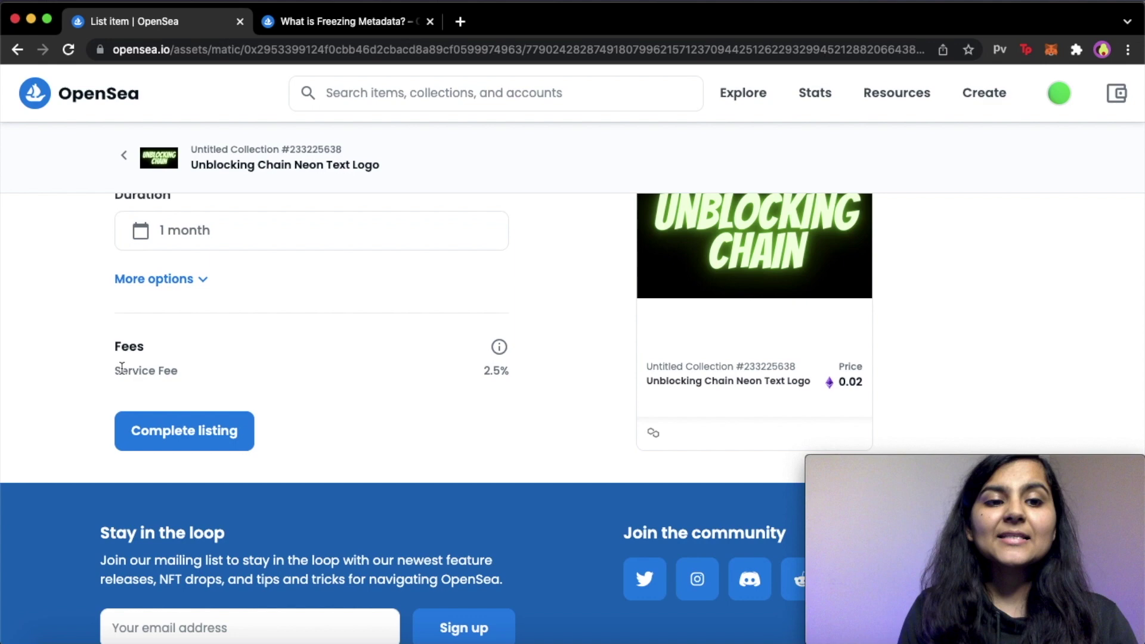
left_click_drag(116, 370, 173, 370)
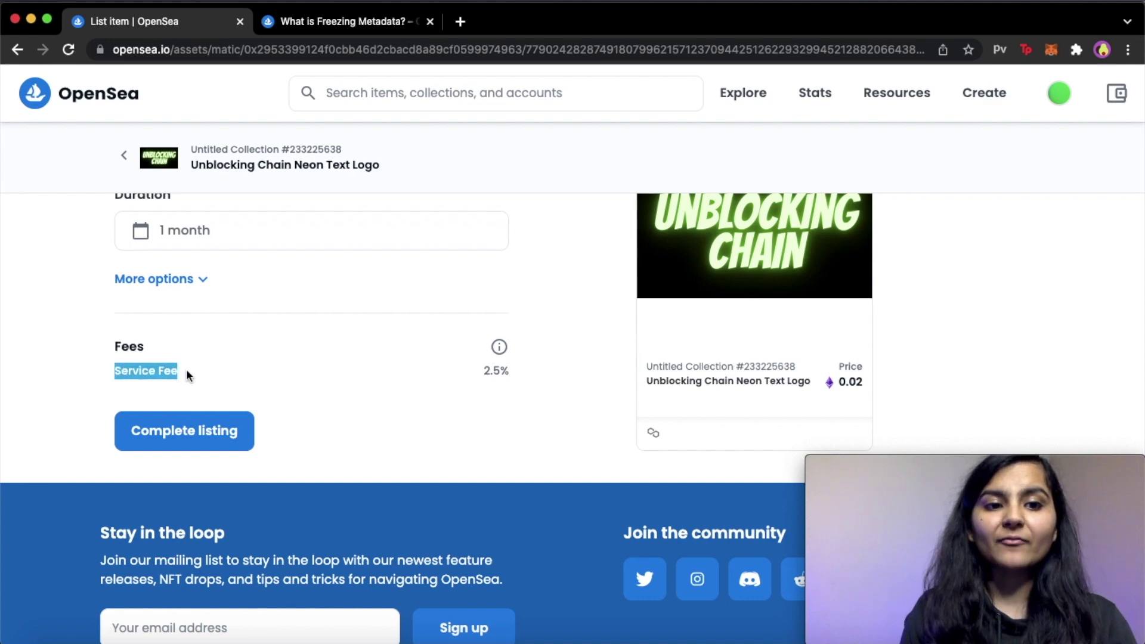
left_click(187, 371)
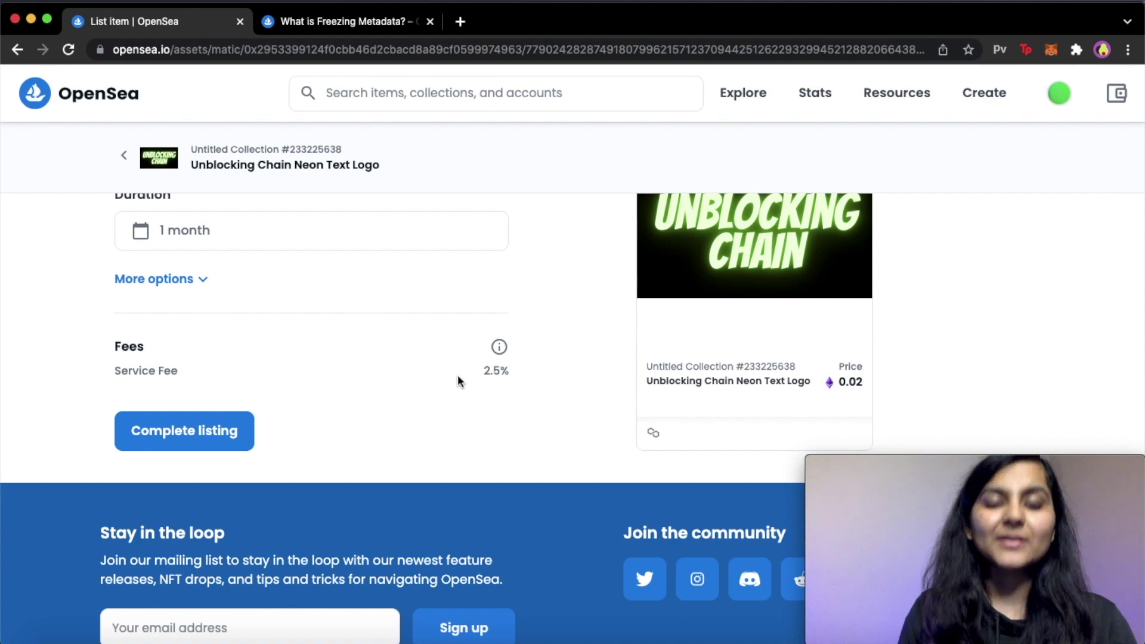
left_click_drag(510, 370, 485, 373)
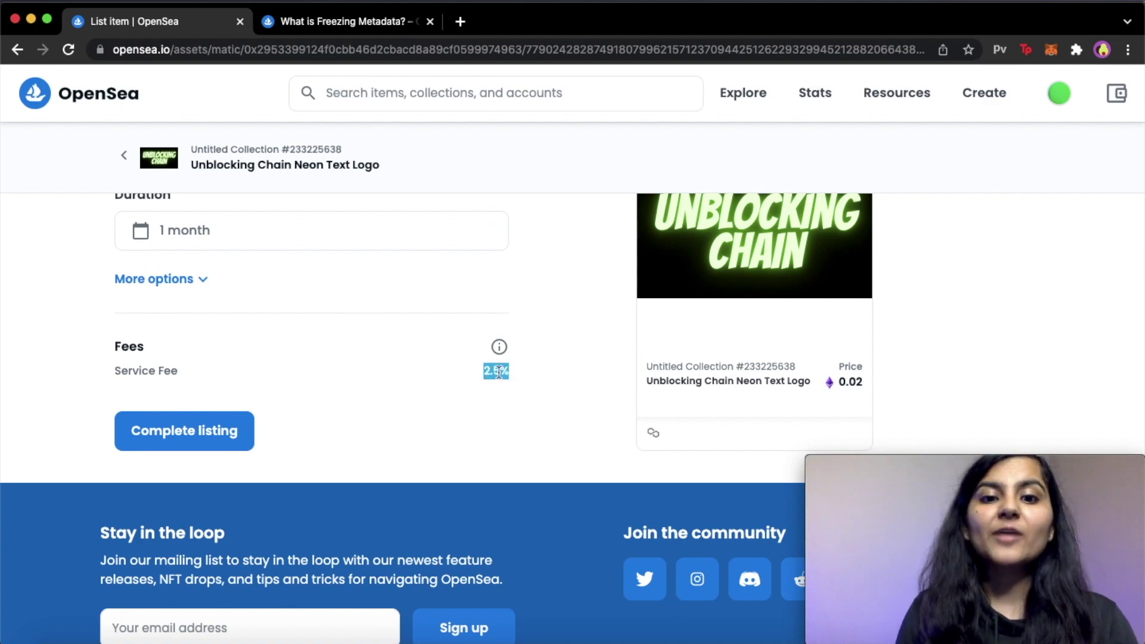
left_click(523, 373)
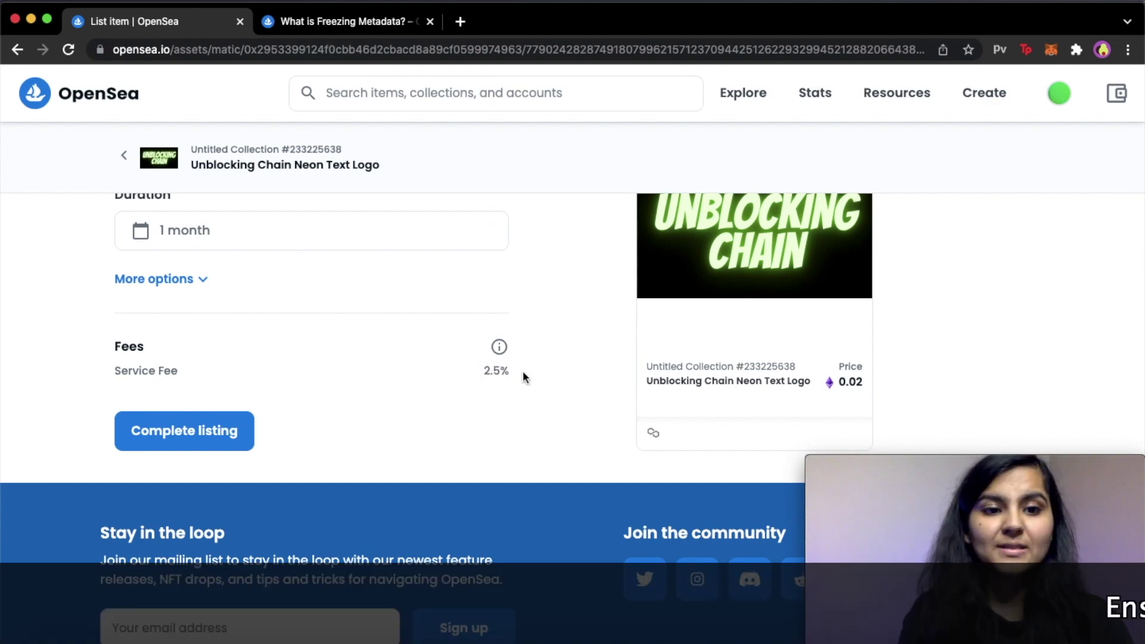
scroll(522, 370, "up", 1)
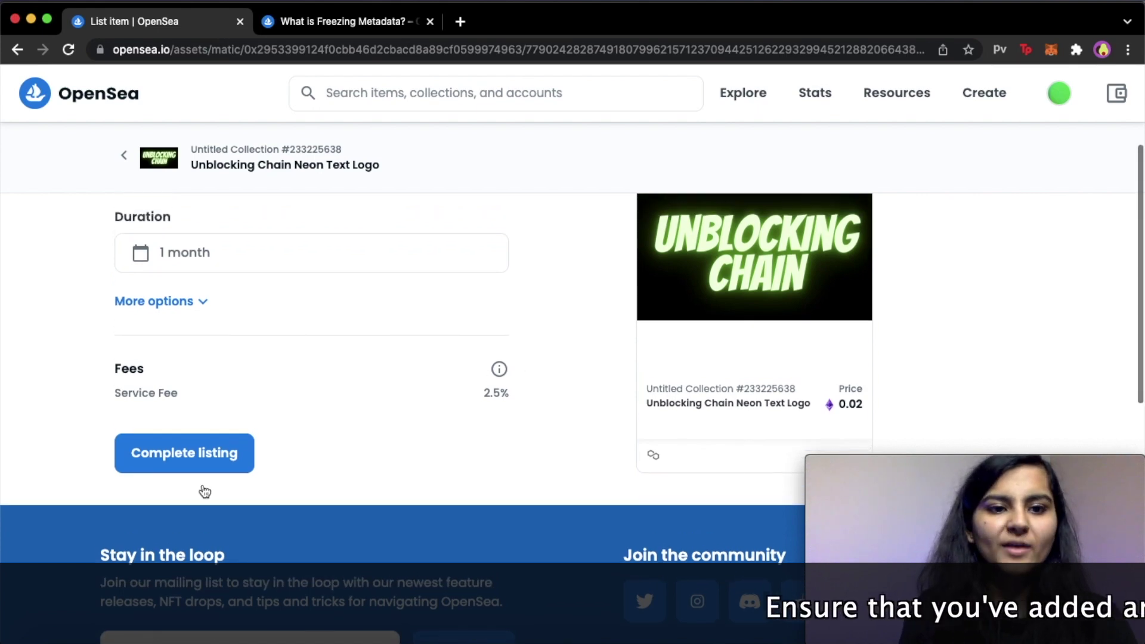
Submit the 0.02 ETH listing, approving the currency unlock and signing the listing in MetaMask.
left_click(196, 454)
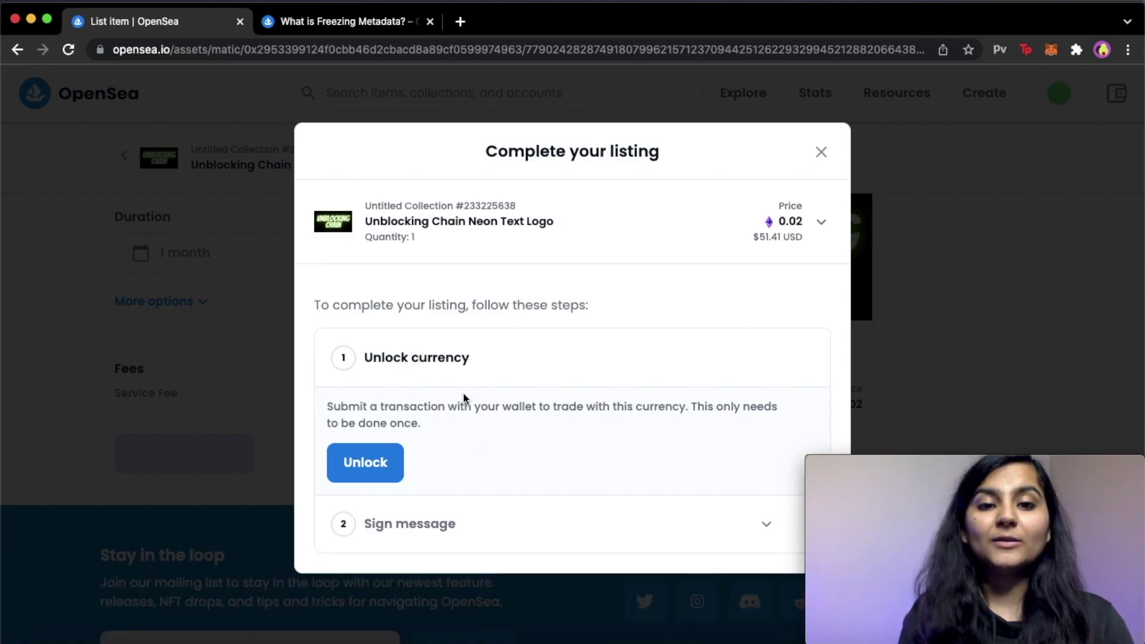
left_click(375, 465)
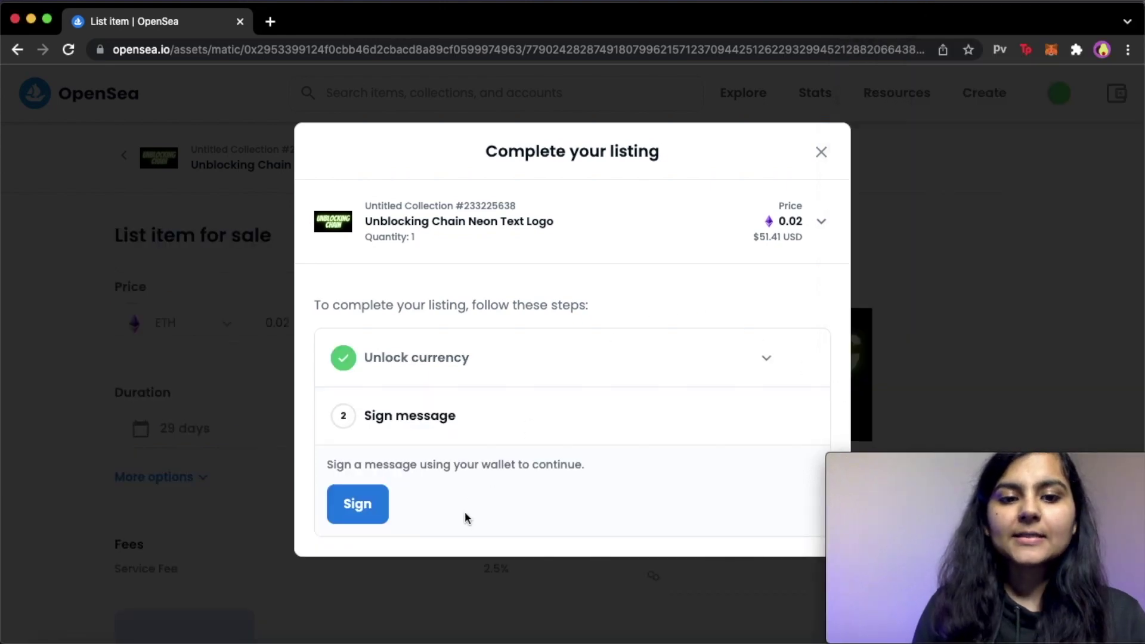
left_click(361, 504)
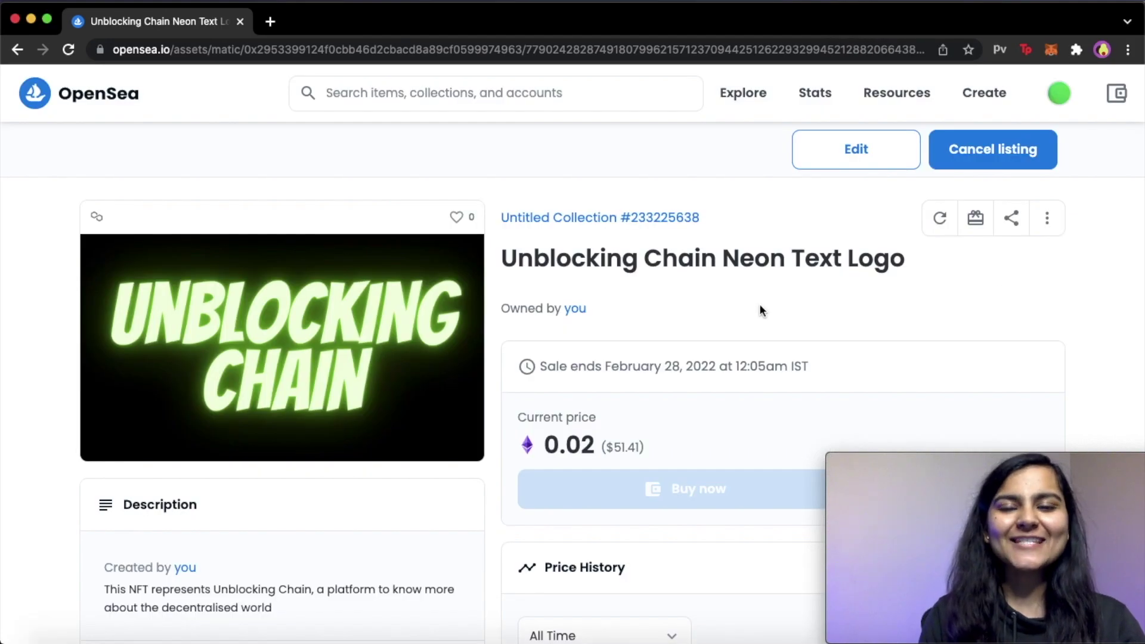
scroll(759, 303, "down", 2)
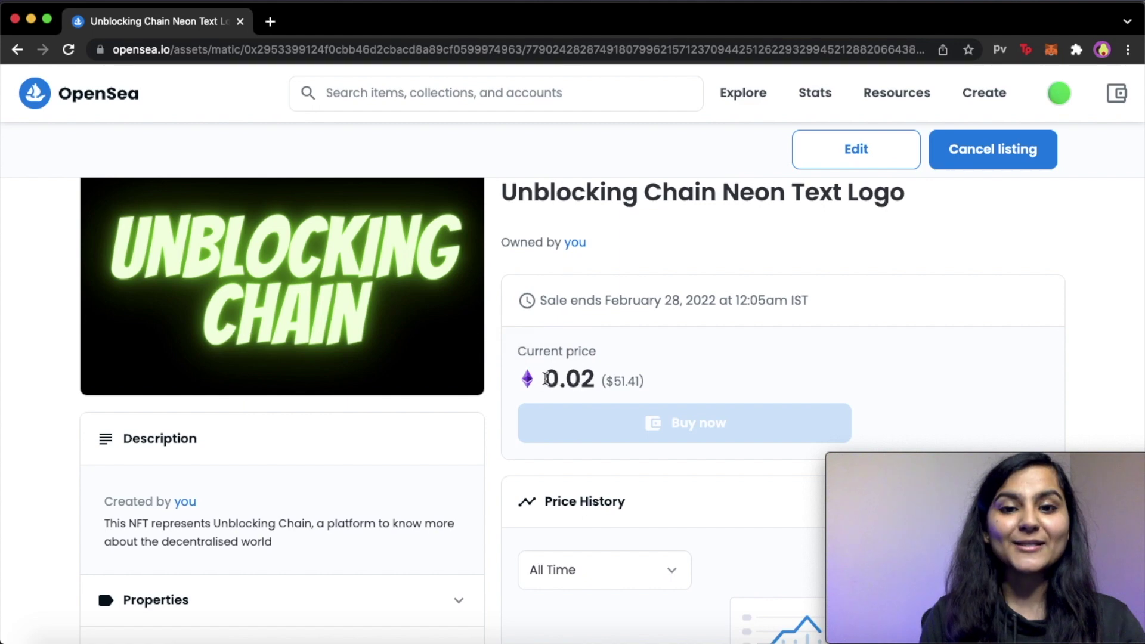
scroll(731, 352, "down", 2)
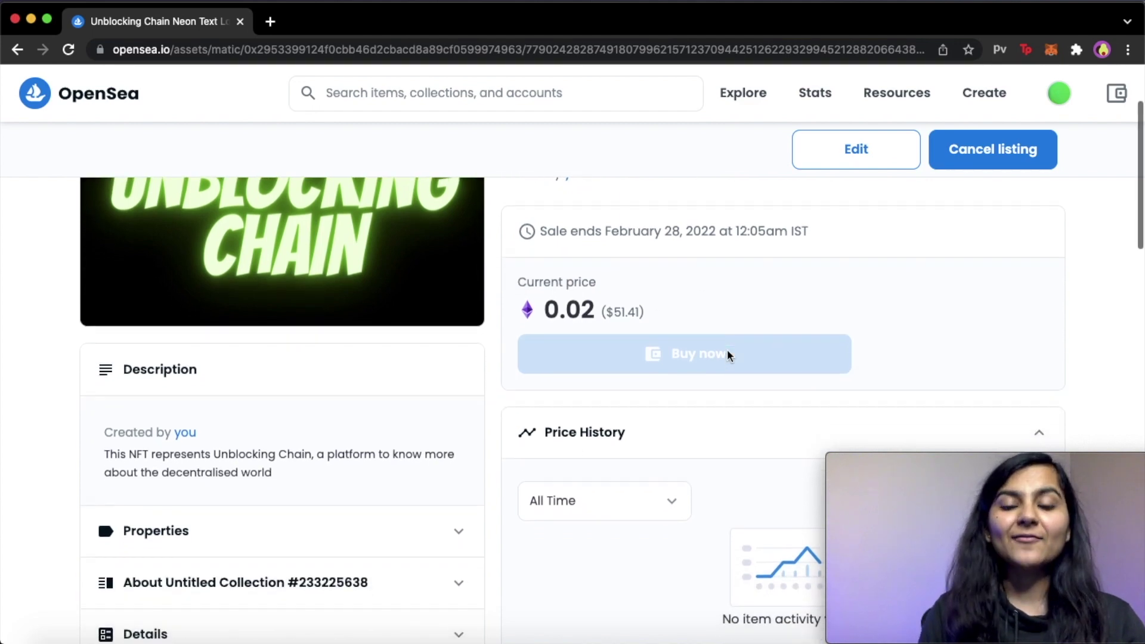